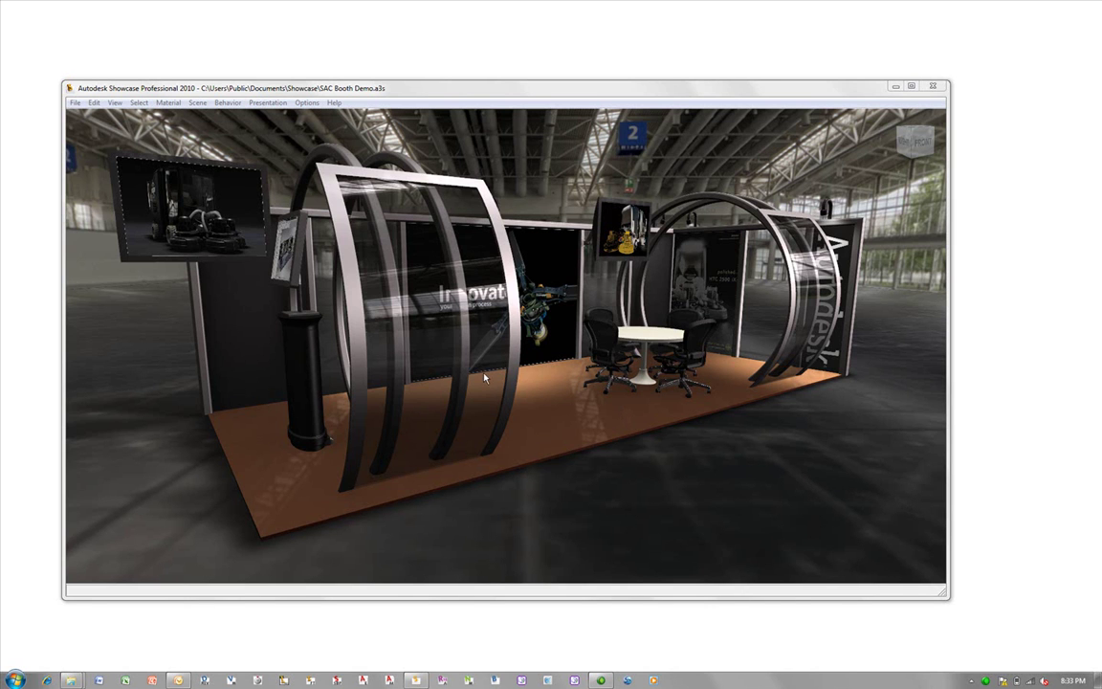
Step: View the booth from several sides, display the "top of booth" shot, and play the saved shots
left_click(258, 456, "alt")
left_click_drag(257, 456, 937, 286)
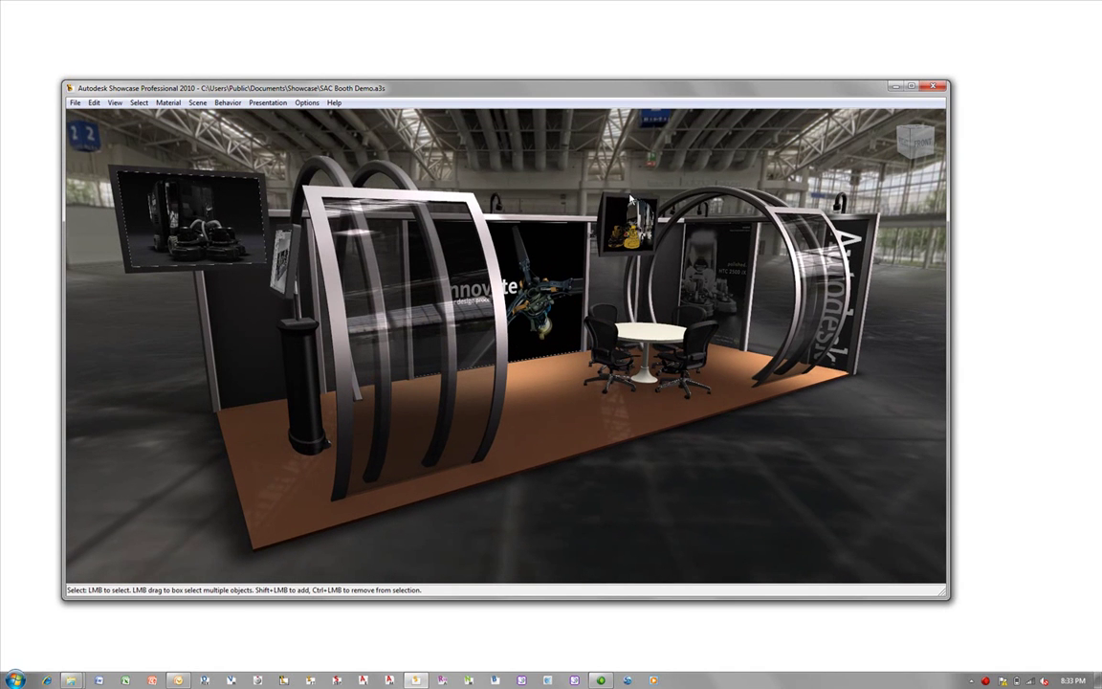
left_click_drag(111, 285, 454, 253)
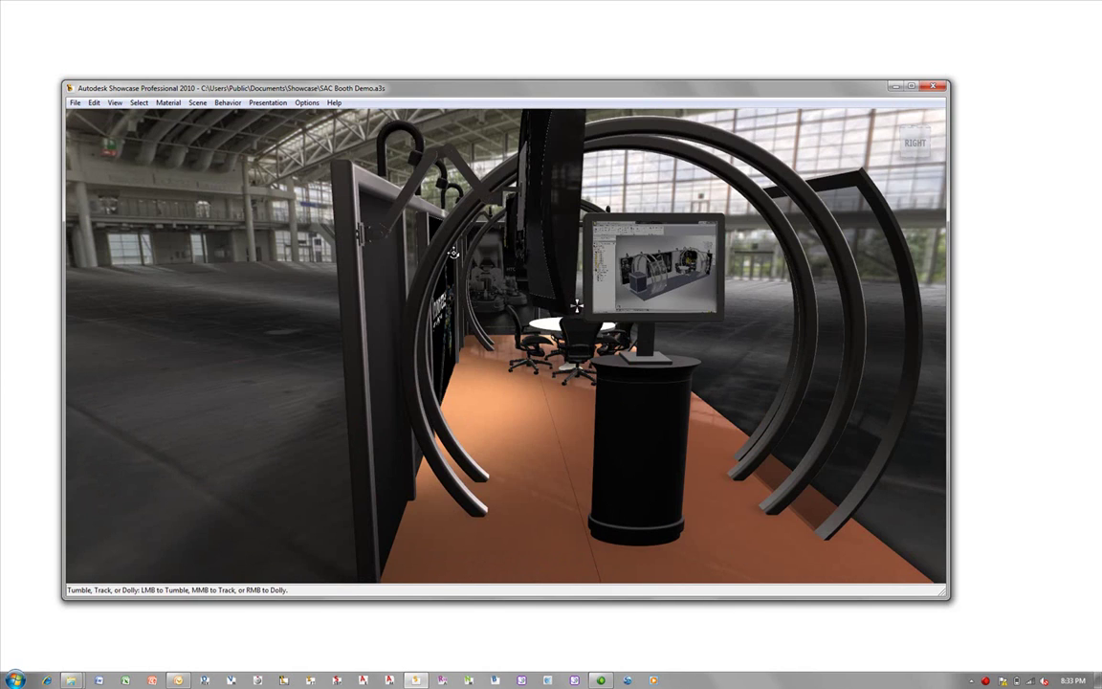
left_click_drag(310, 283, 891, 232)
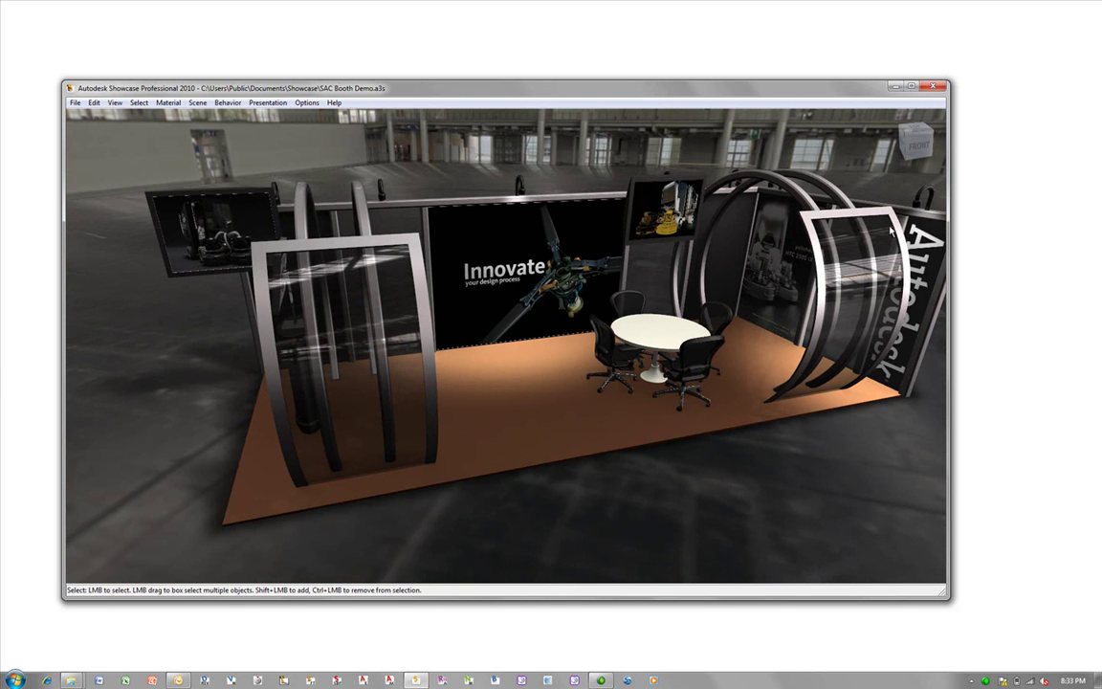
key("s")
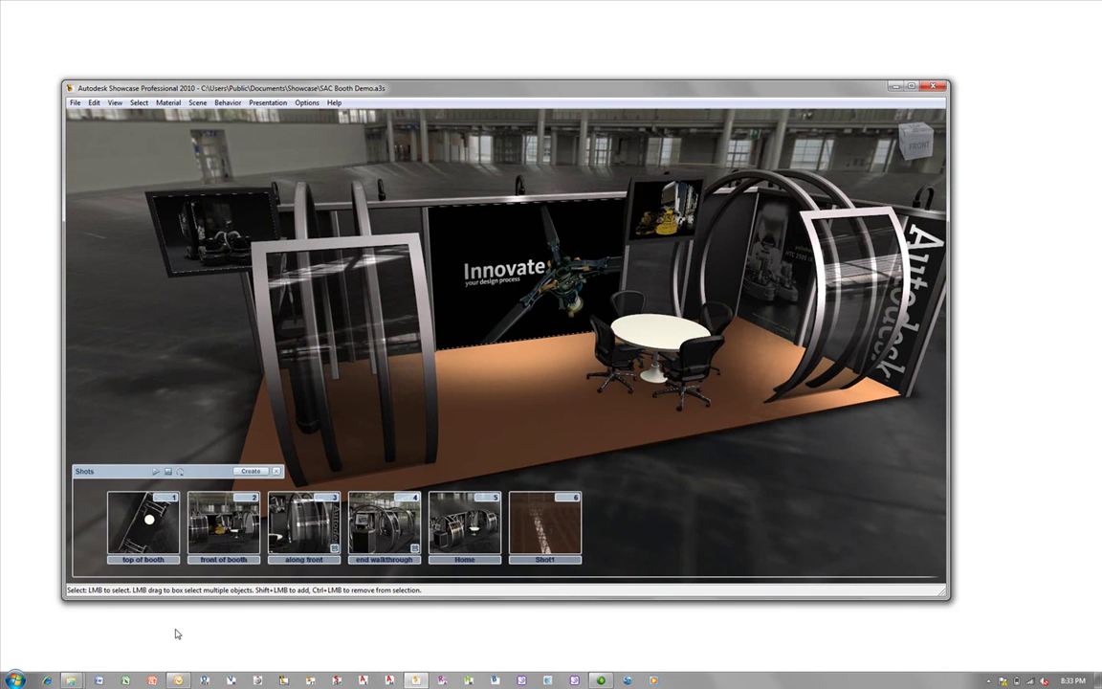
left_click(172, 529)
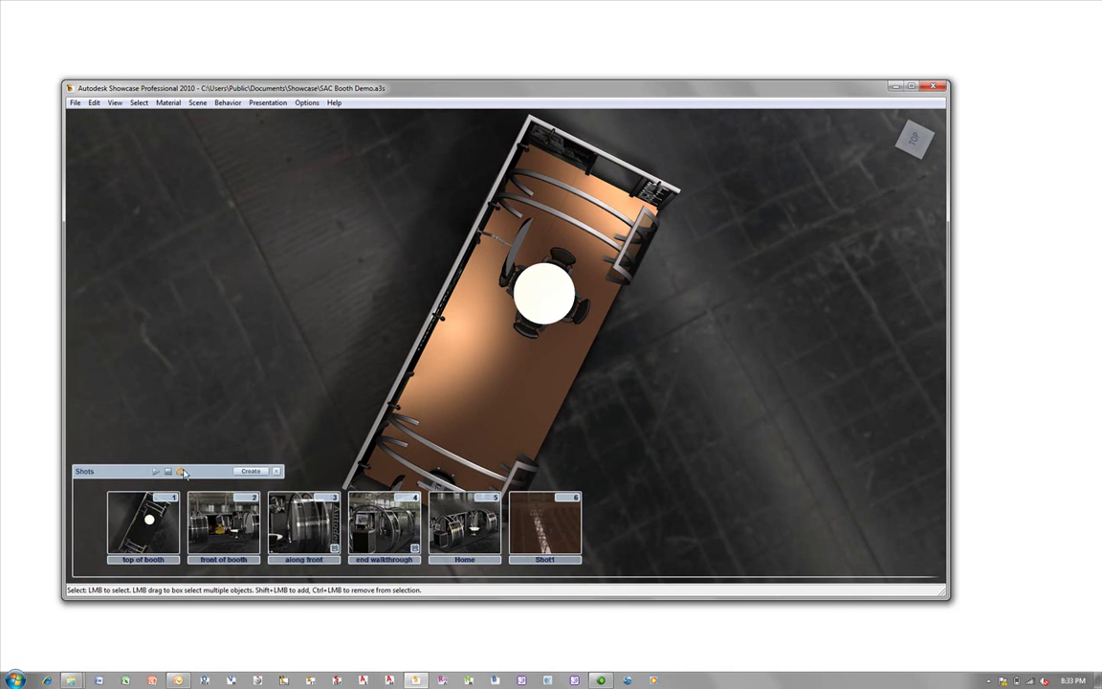
left_click(182, 471)
left_click(157, 474)
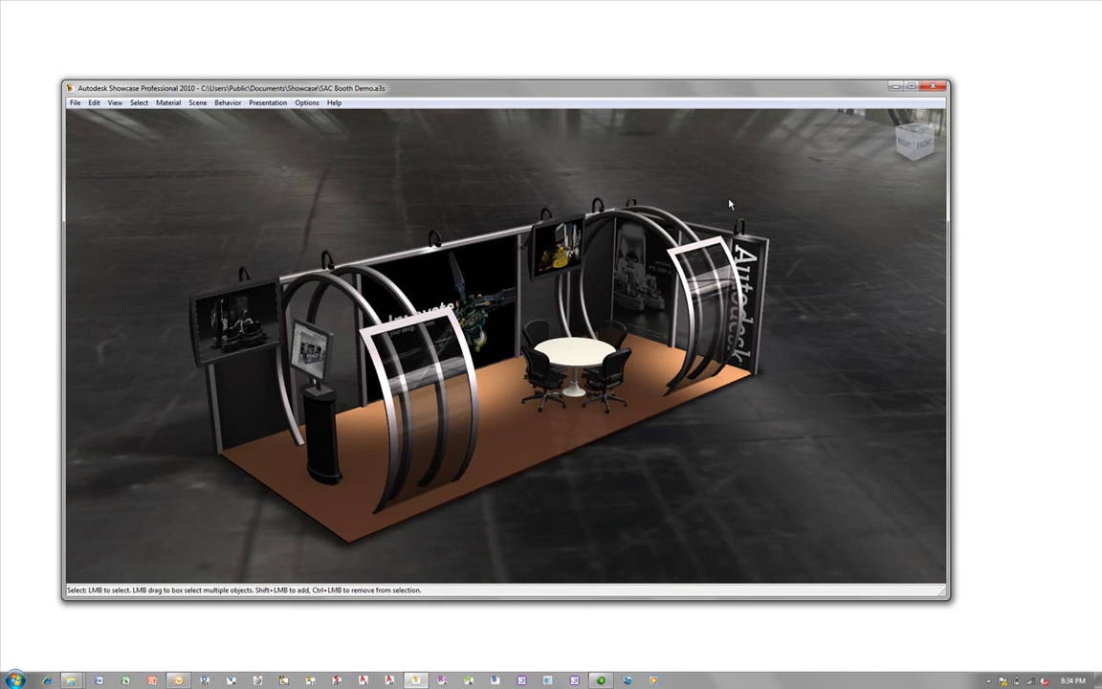
Step: Change the scene's environment to BP Black-White
key("e")
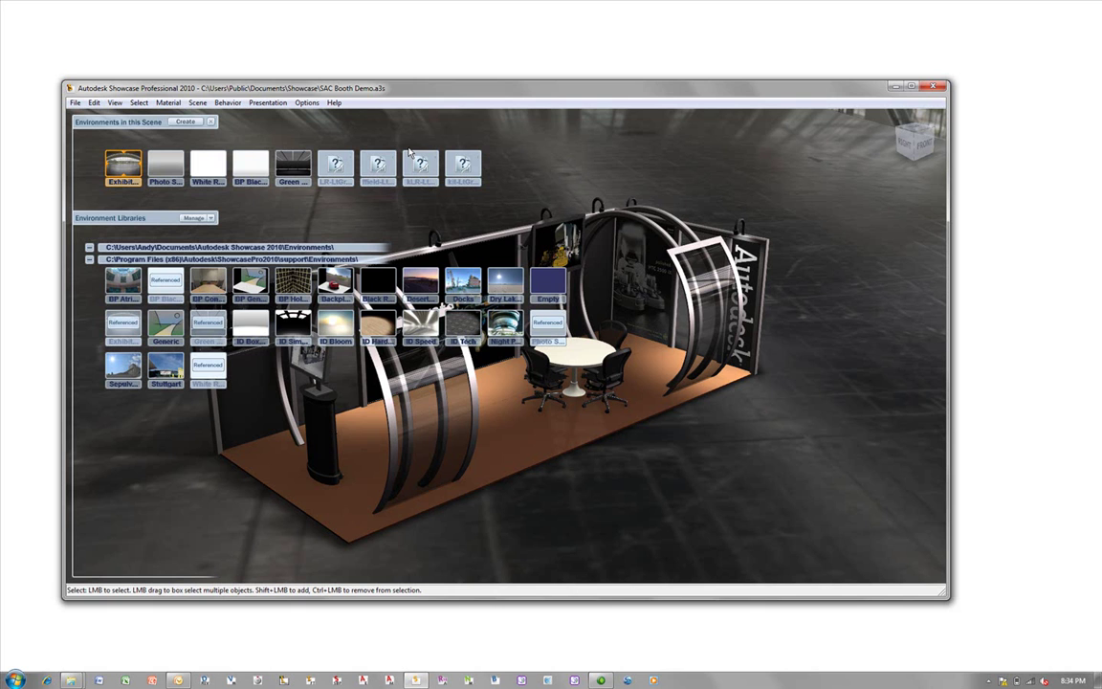
double_click(250, 170)
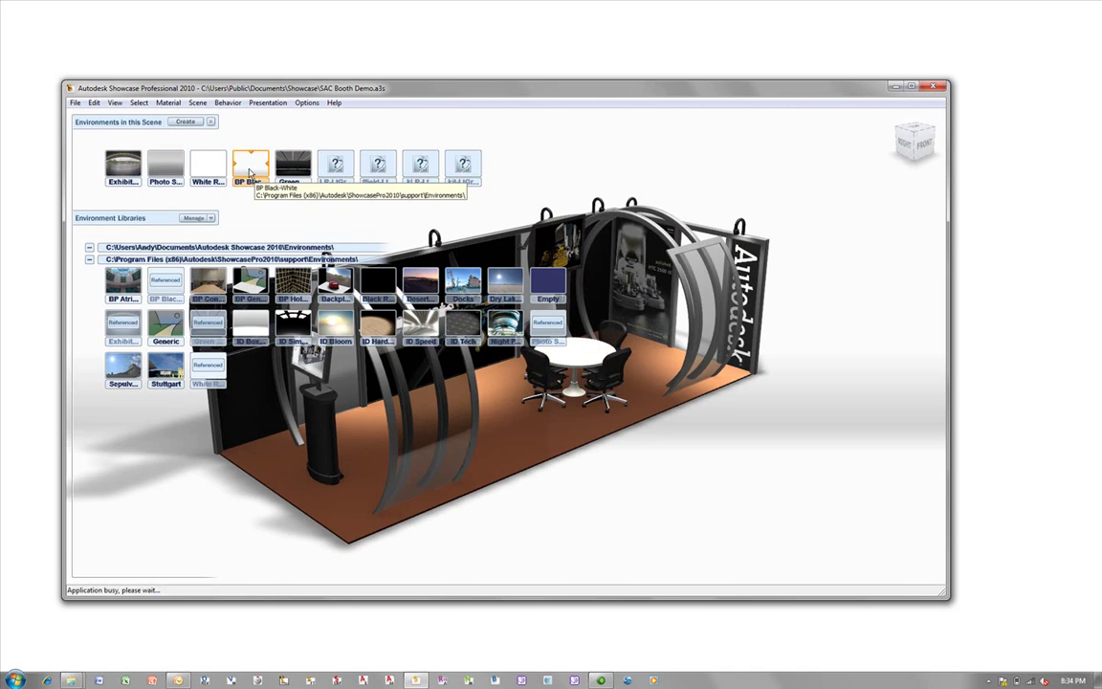
key("e")
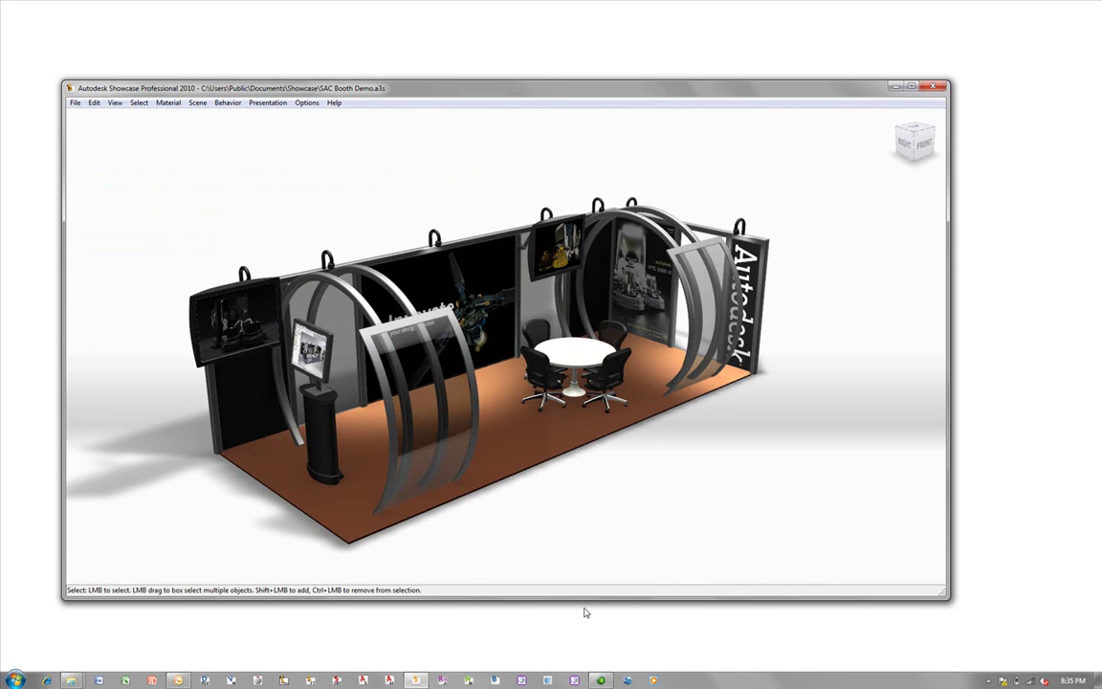
Step: Show the booth with the HP alternative of the Corporate lineup, and switch it back to the ADSK alternative
left_click_drag(593, 507, 449, 330)
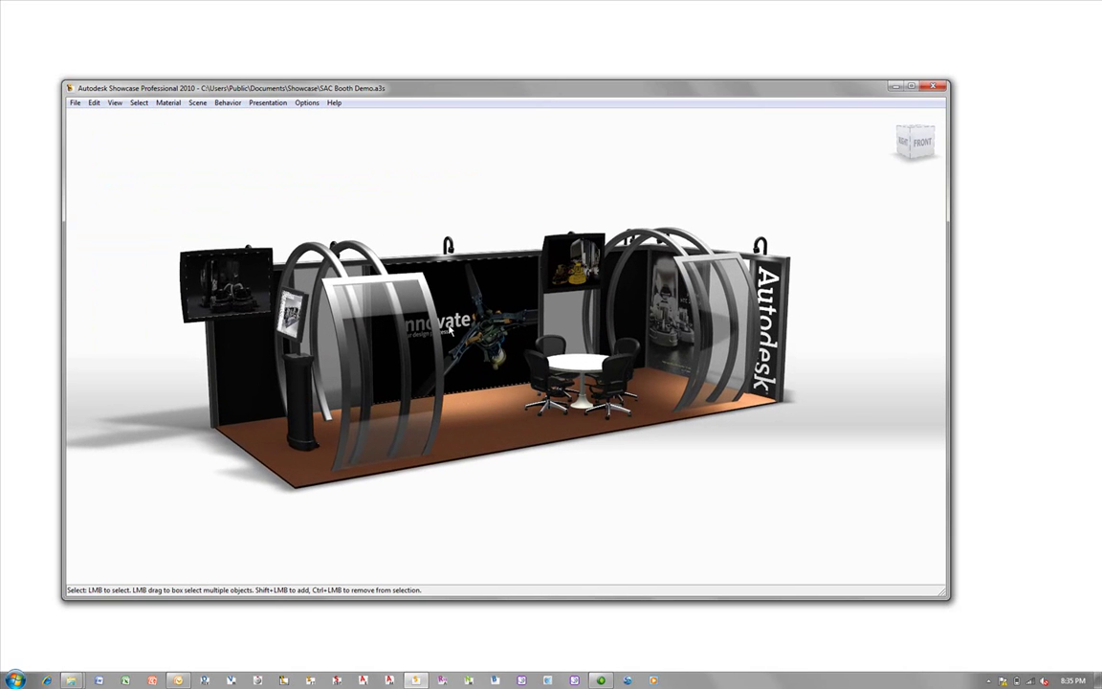
key("a")
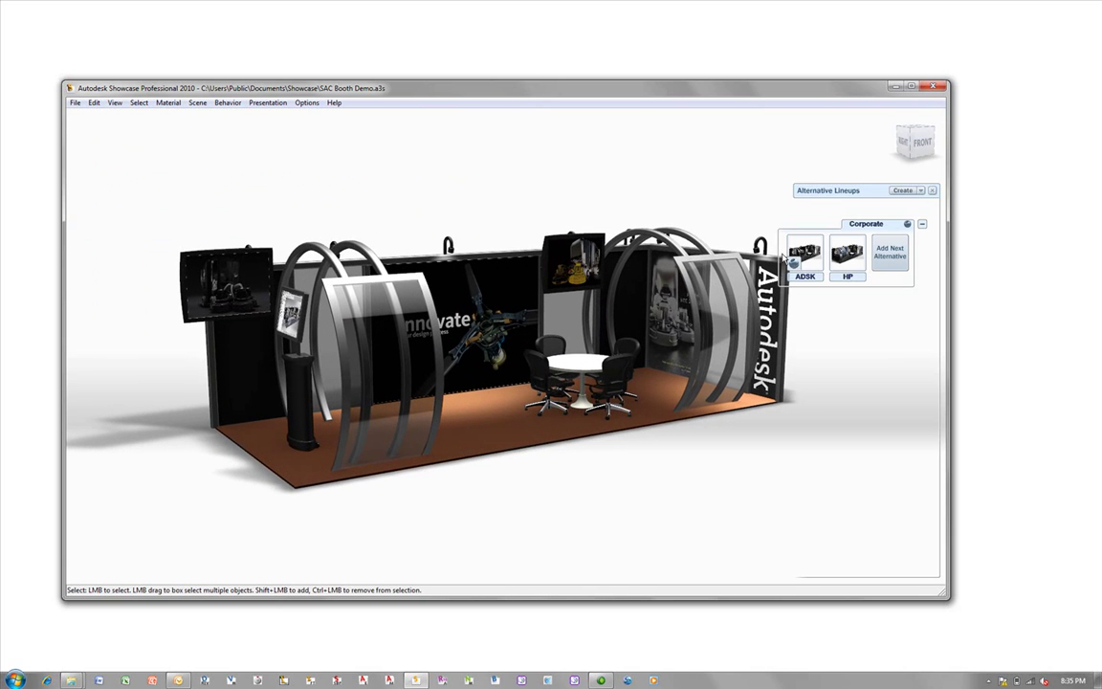
left_click(850, 255)
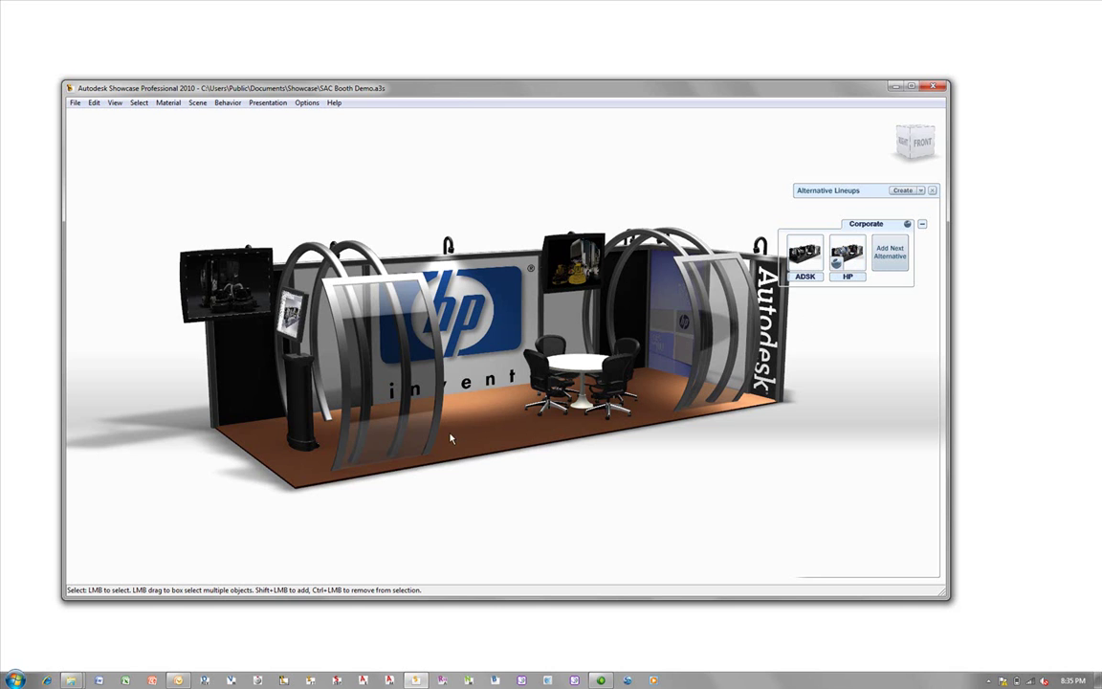
middle_click_drag(452, 438, 633, 492)
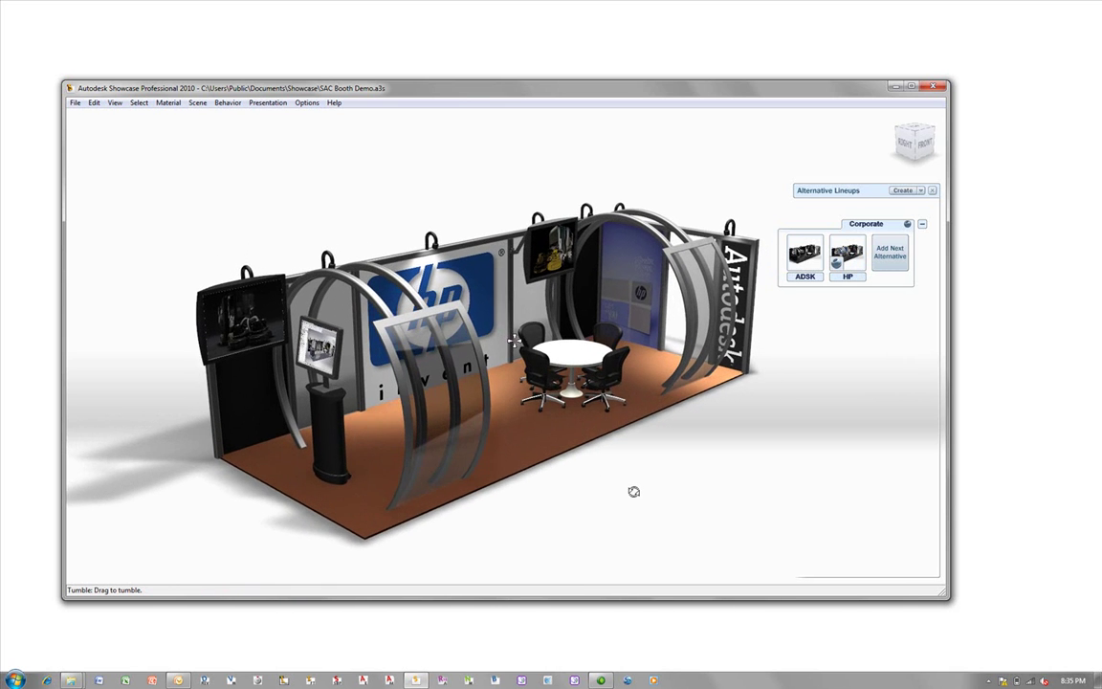
left_click_drag(634, 492, 586, 426, "alt")
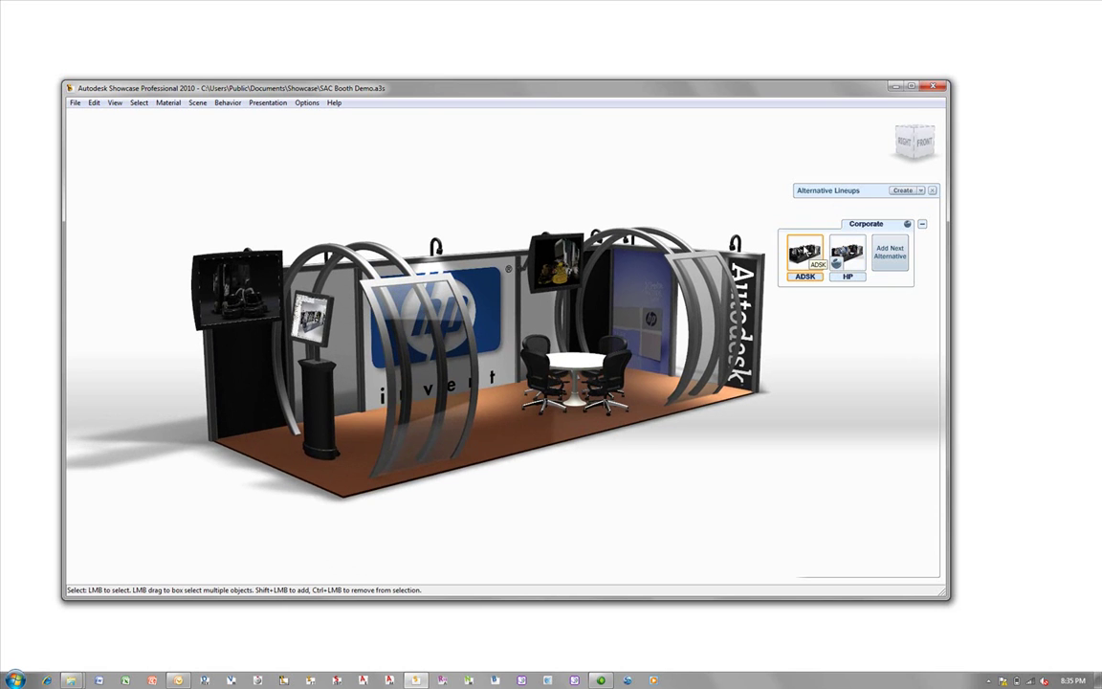
left_click(846, 253)
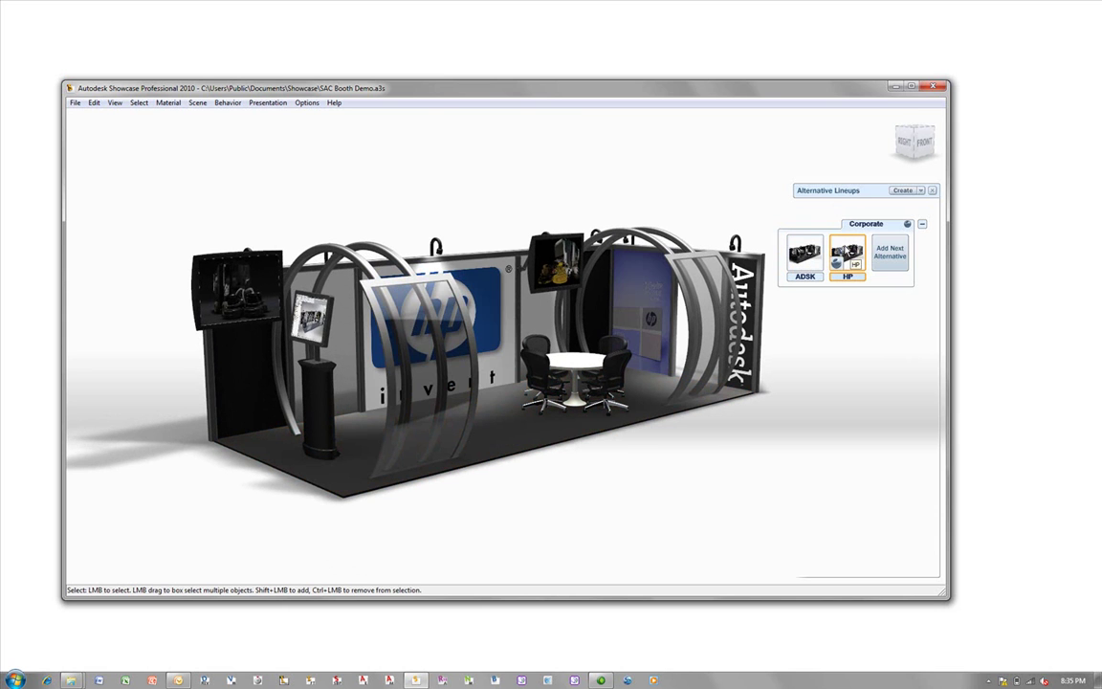
left_click(802, 257)
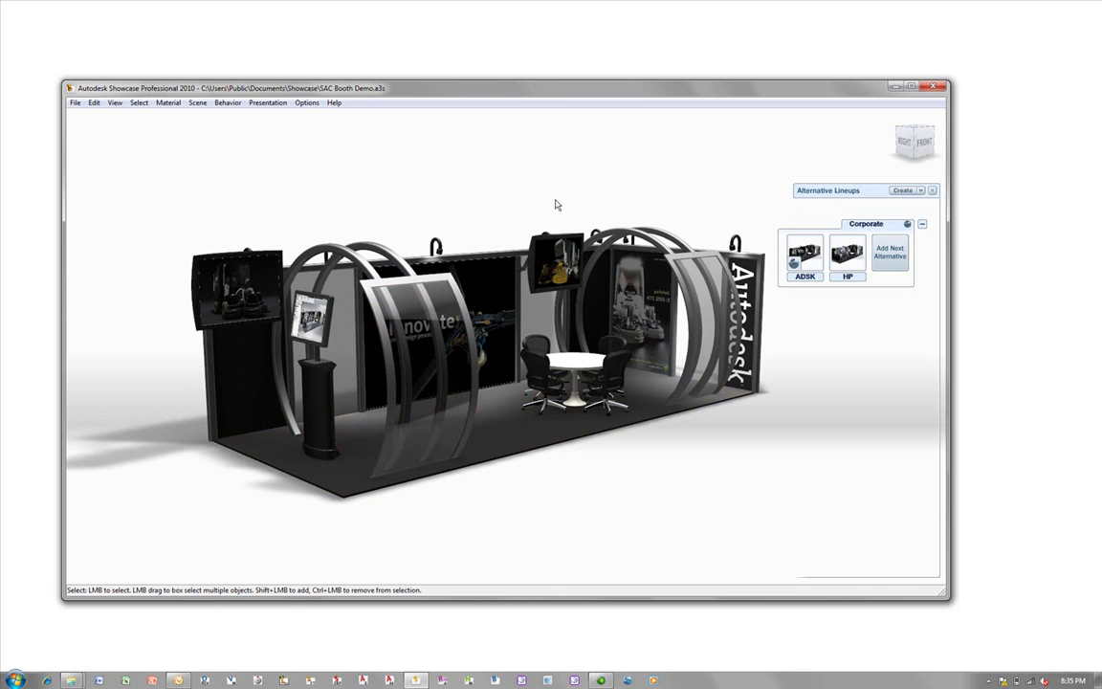
key("a")
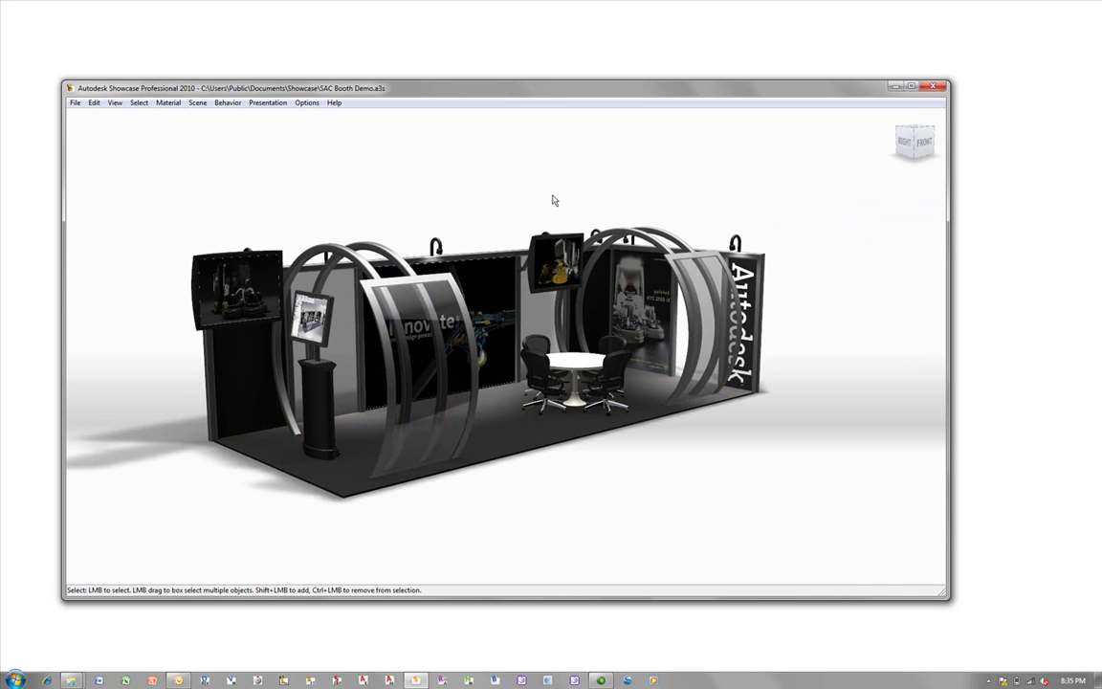
Step: Try Wood Oak Red Natural No Gloss on all objects sharing the booth floor's material, and settle on Wood Oak Red Stained Light Medium Gloss
right_click(515, 439)
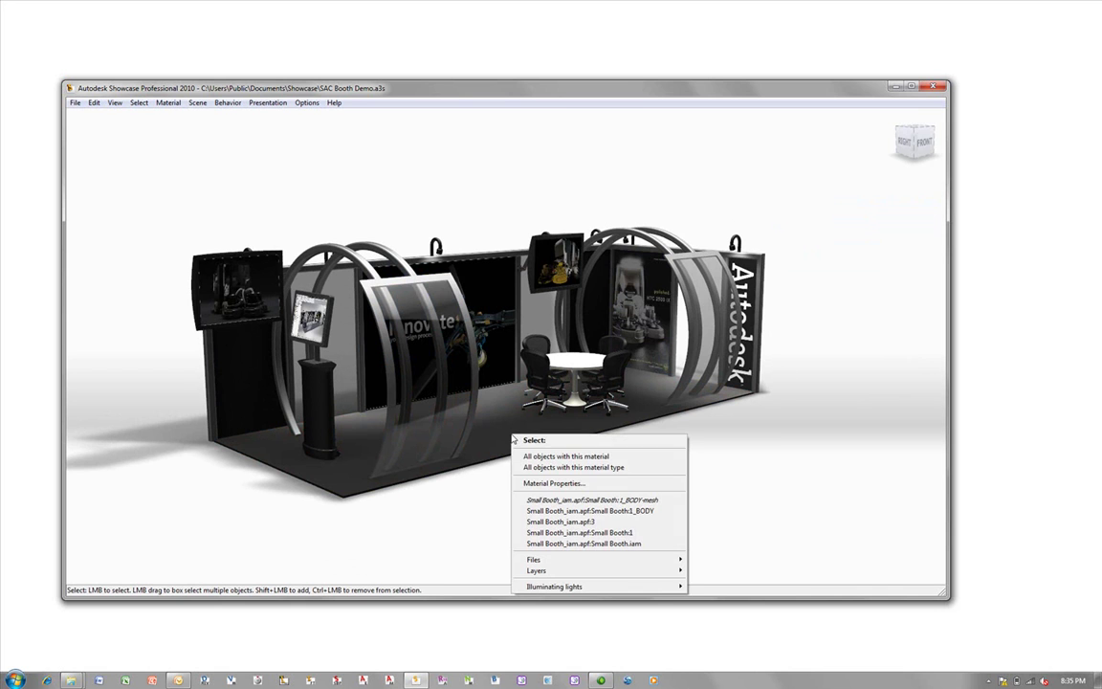
left_click(541, 453)
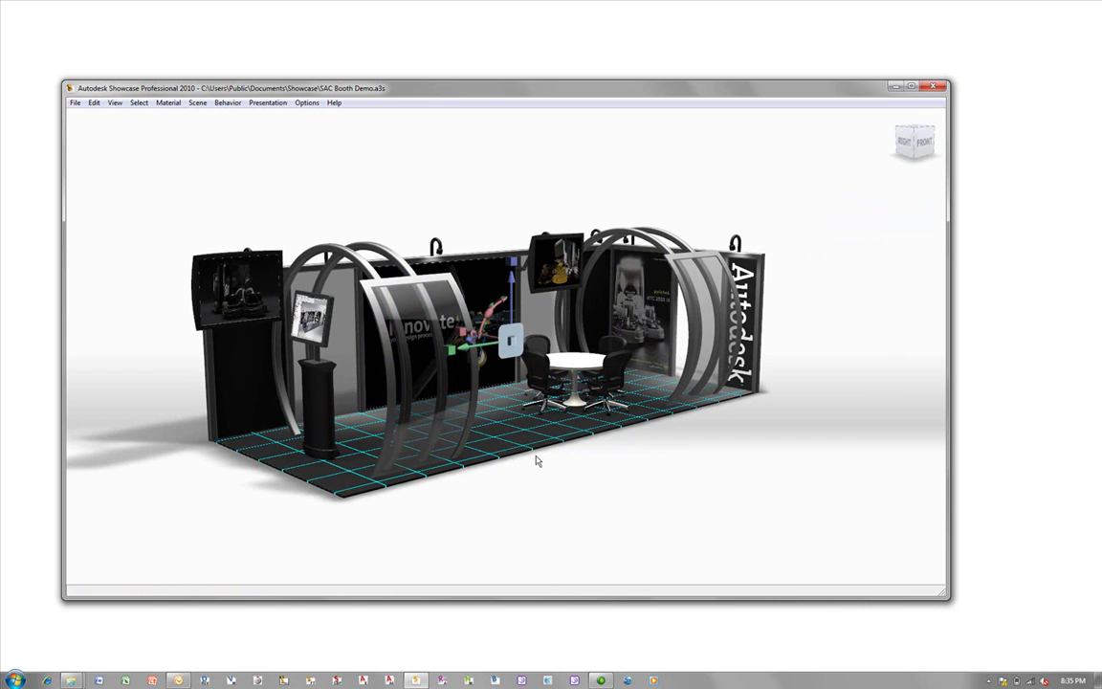
key("m")
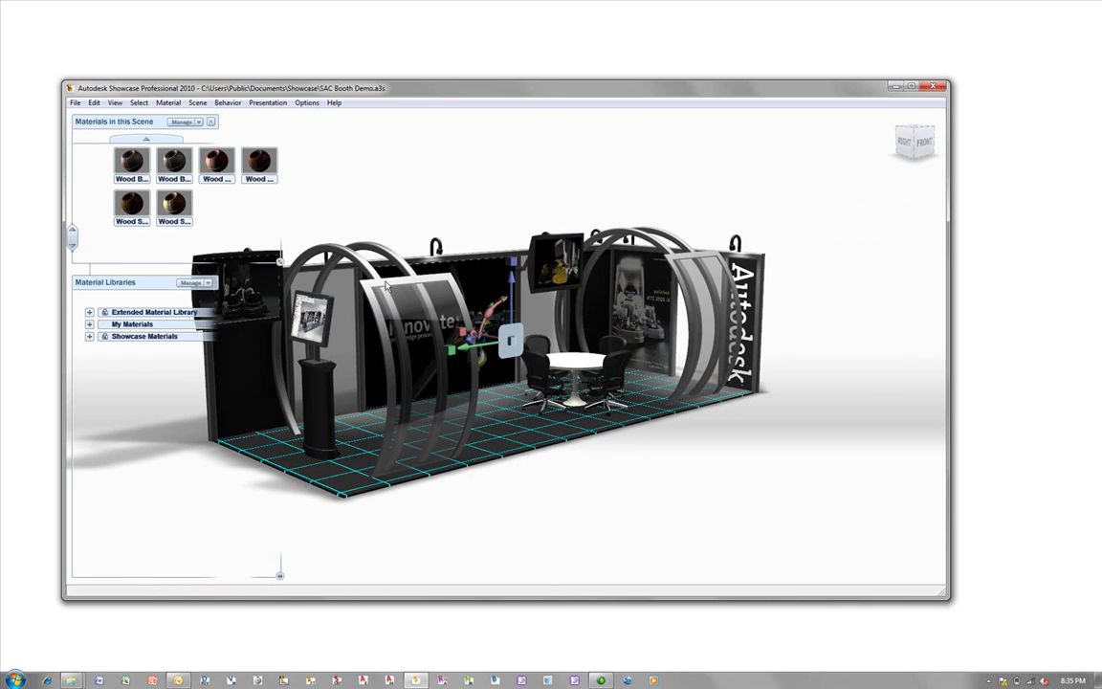
double_click(216, 163)
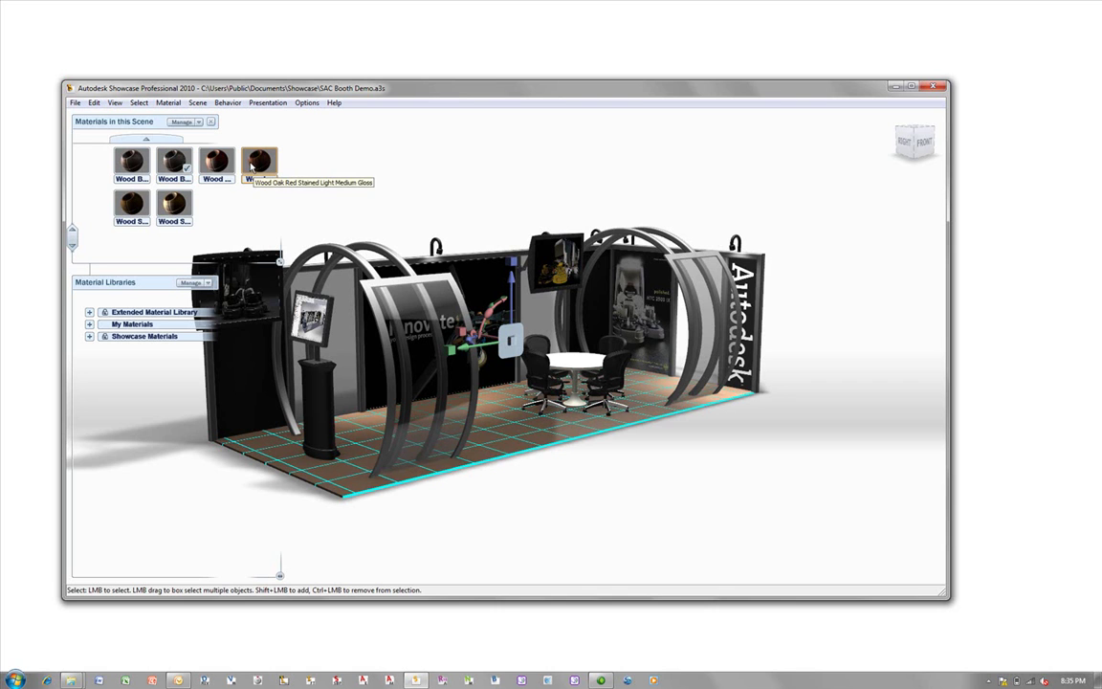
double_click(229, 165)
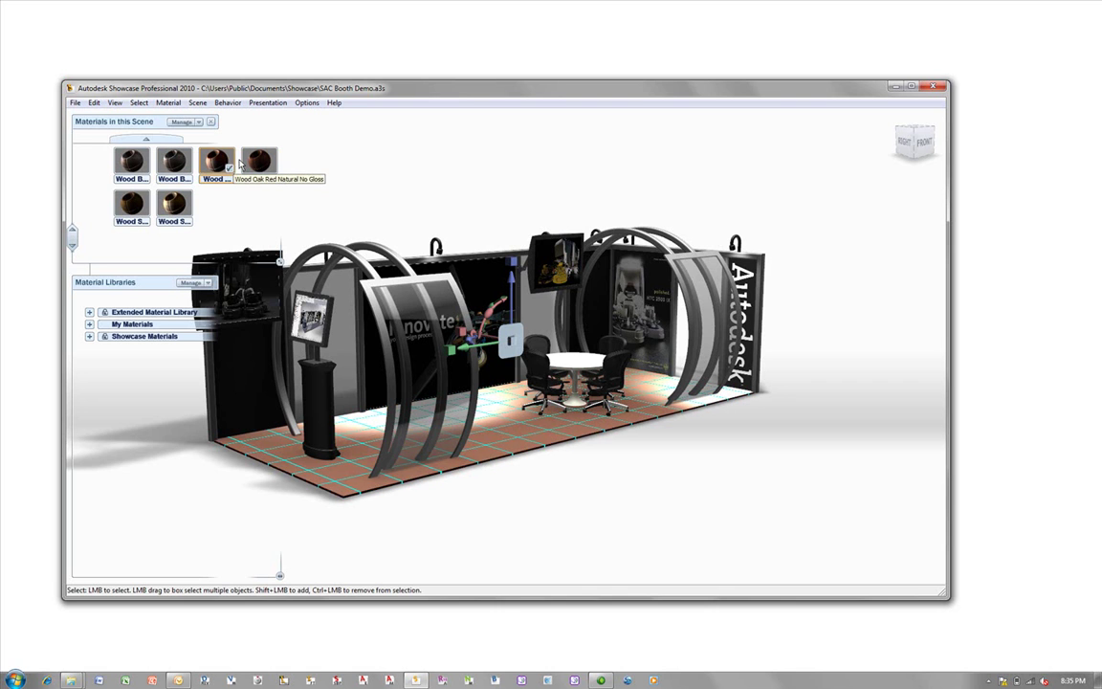
double_click(250, 164)
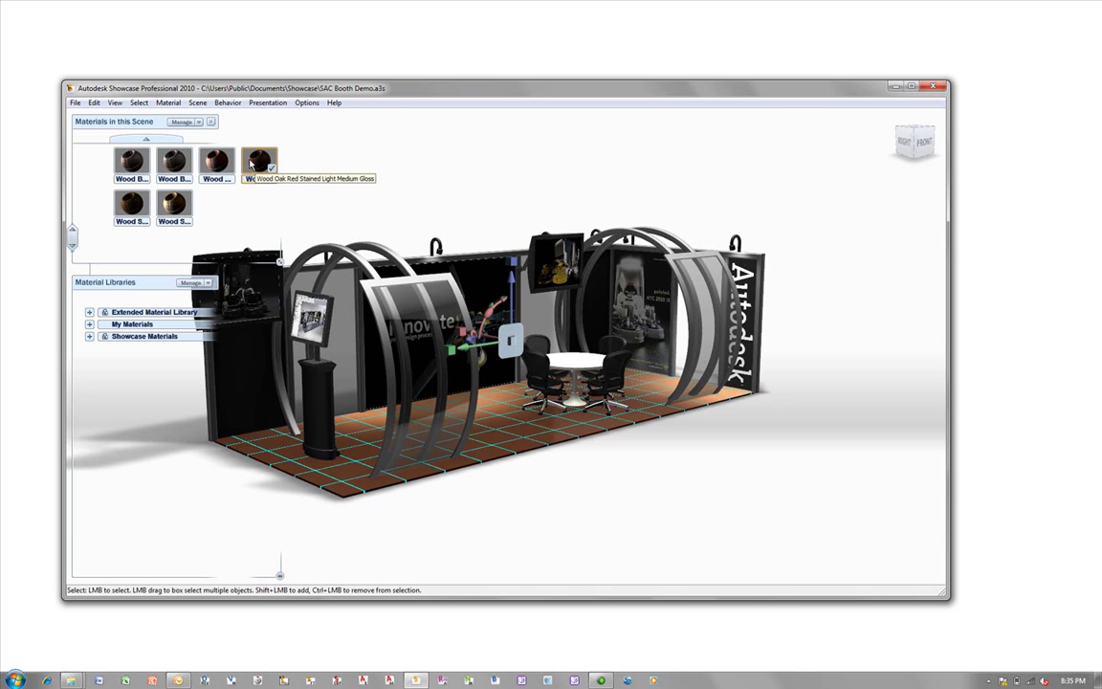
left_click(453, 200)
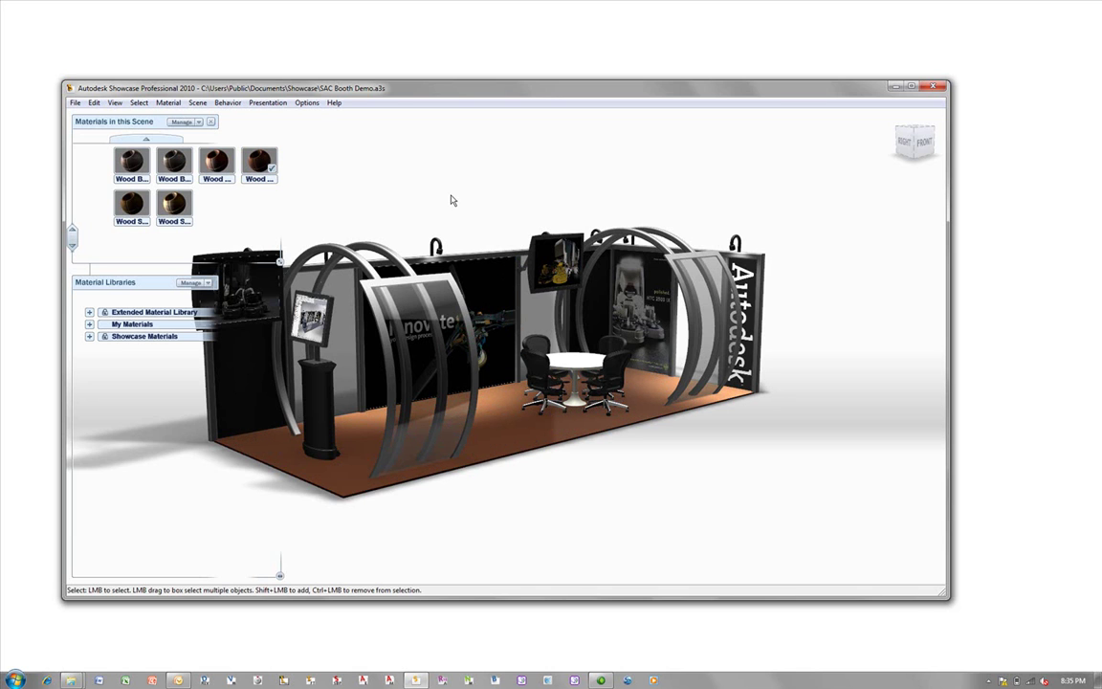
key("m")
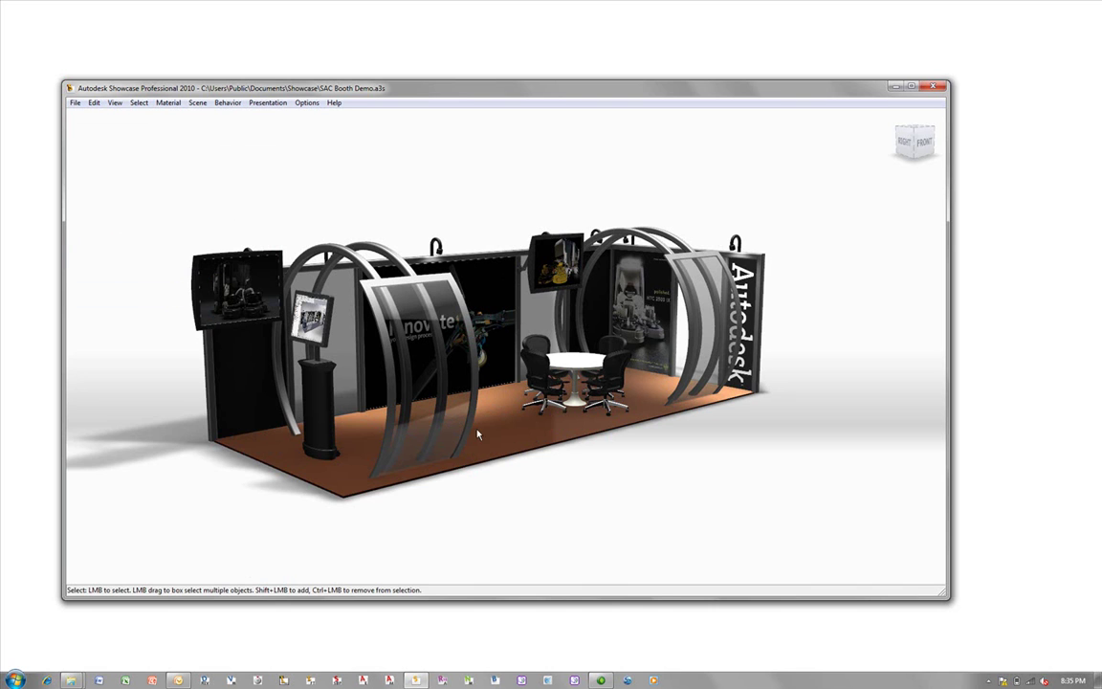
Step: Examine the booth's wood floor up close, beside the office chairs and along the back wall
mouse_move(486, 483)
left_mouse_down("alt")
mouse_move(530, 438)
mouse_move(493, 464)
left_mouse_up("alt")
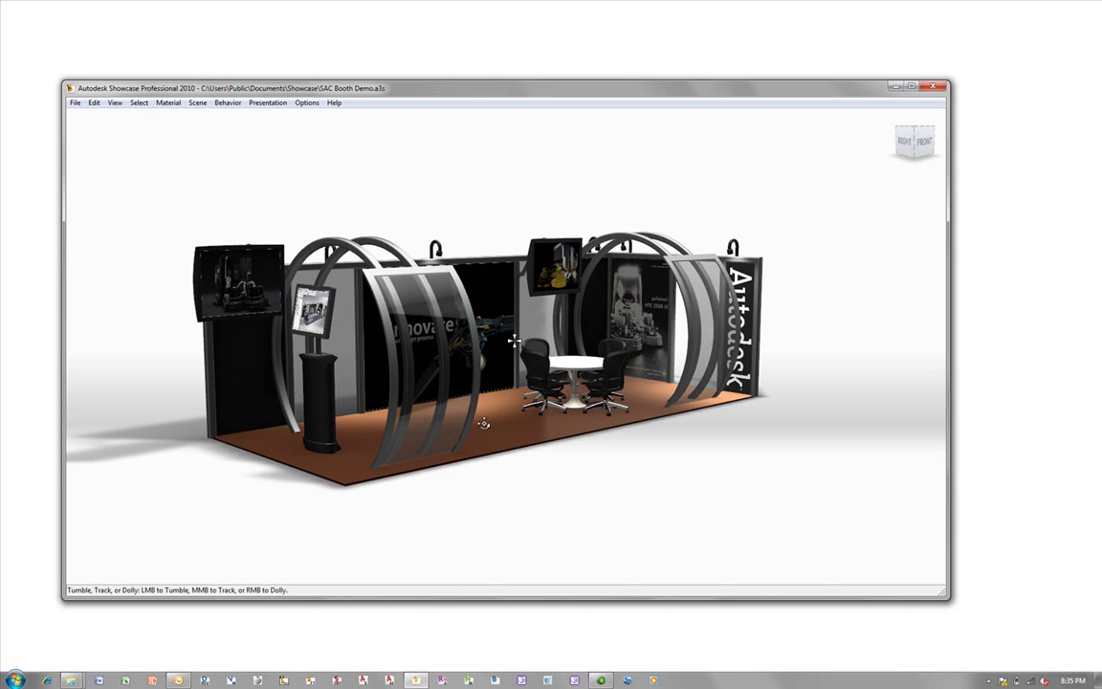
scroll(486, 425, "down", 3)
scroll(490, 450, "up", 3)
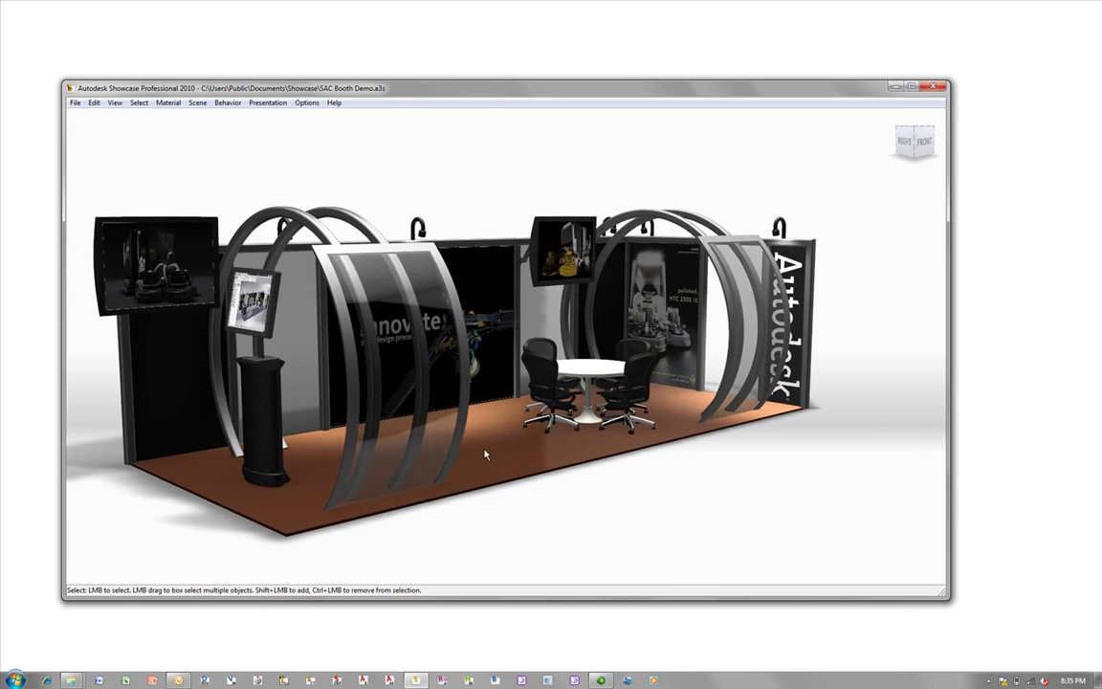
scroll(492, 456, "up", 5)
left_click_drag(492, 532, 499, 460, "alt")
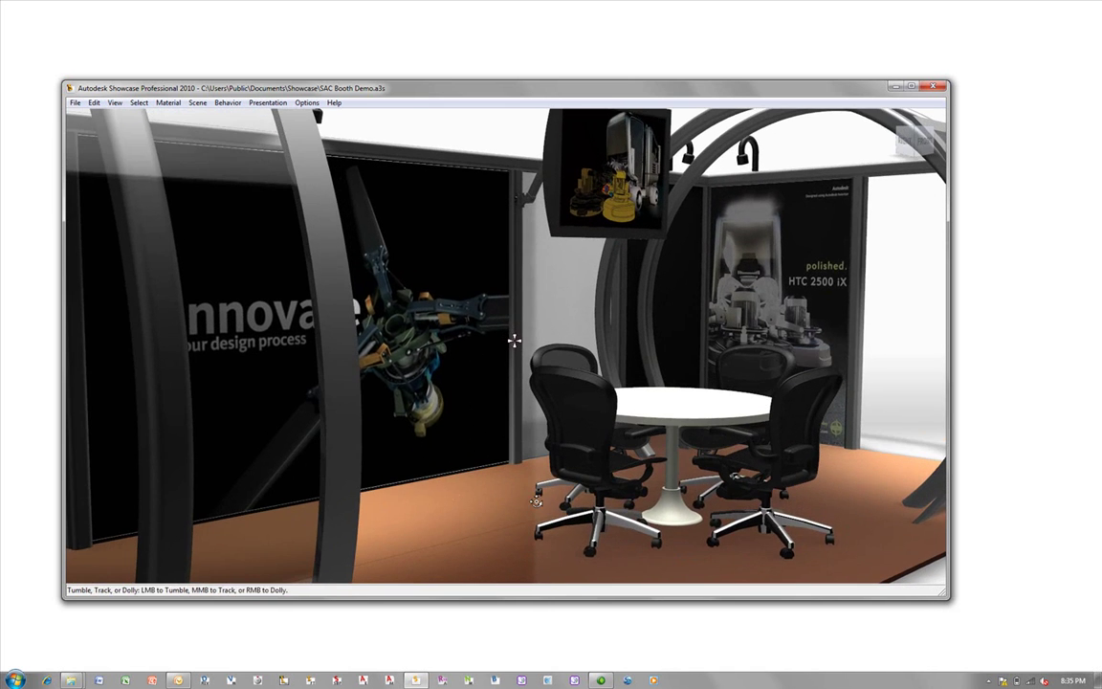
middle_click_drag(500, 459, 501, 391, "alt")
right_click_drag(494, 498, 568, 424, "alt")
middle_click_drag(568, 424, 567, 306, "alt")
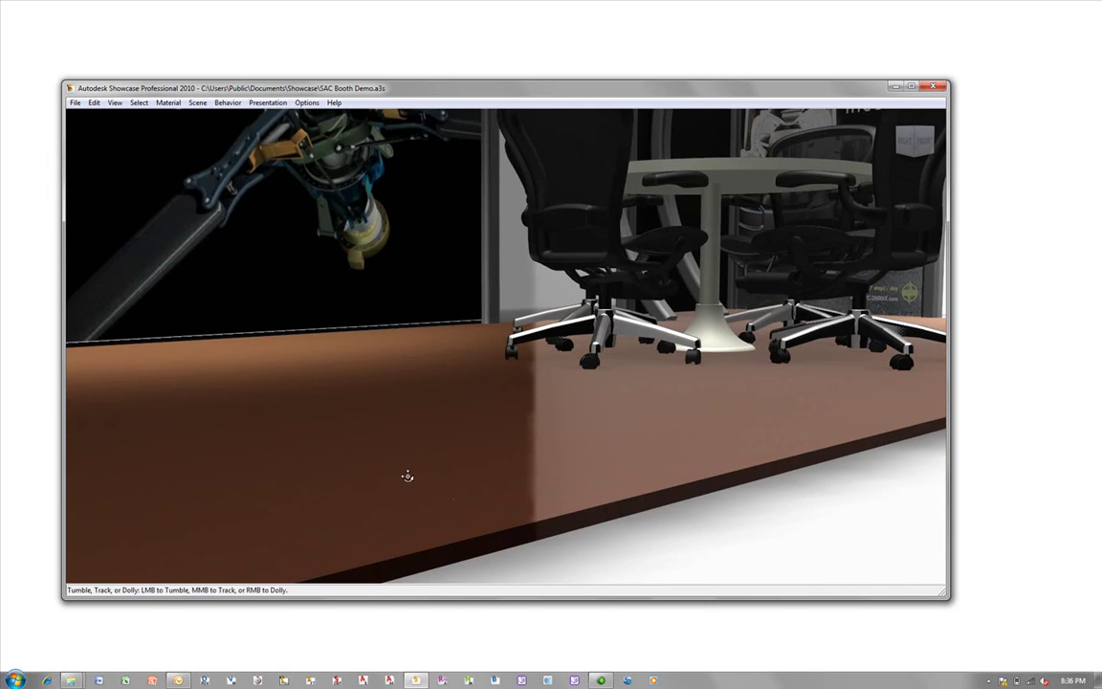
right_click_drag(408, 476, 615, 350, "alt")
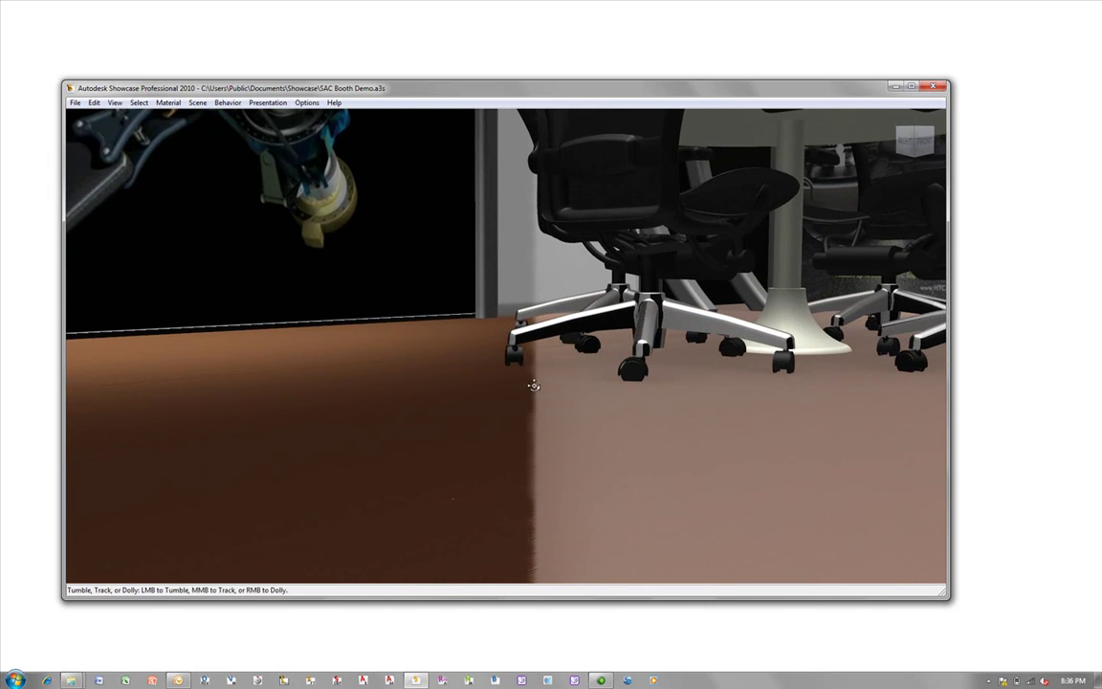
left_click_drag(533, 385, 559, 436, "alt")
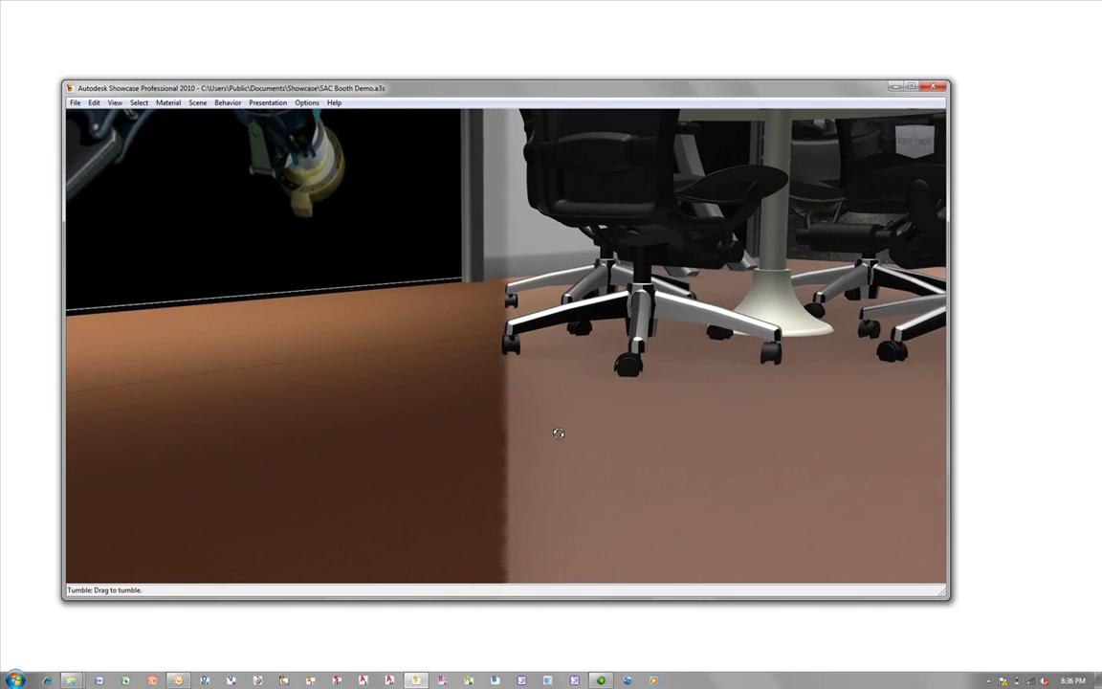
right_click_drag(559, 436, 639, 369, "alt")
middle_click_drag(511, 345, 780, 470, "alt")
right_click_drag(410, 412, 449, 430, "alt")
Step: Select the wood floor, open its material properties, and review the color, texture mapping and highlight settings
left_click(440, 463)
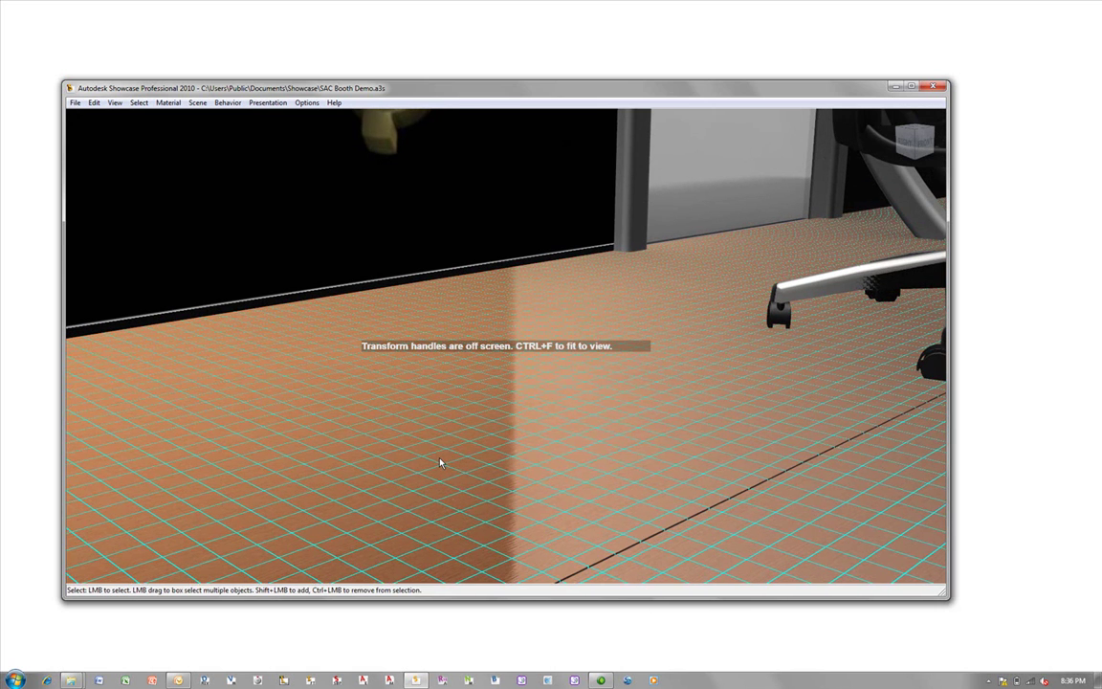
key("ctrl")
key("ctrl+m")
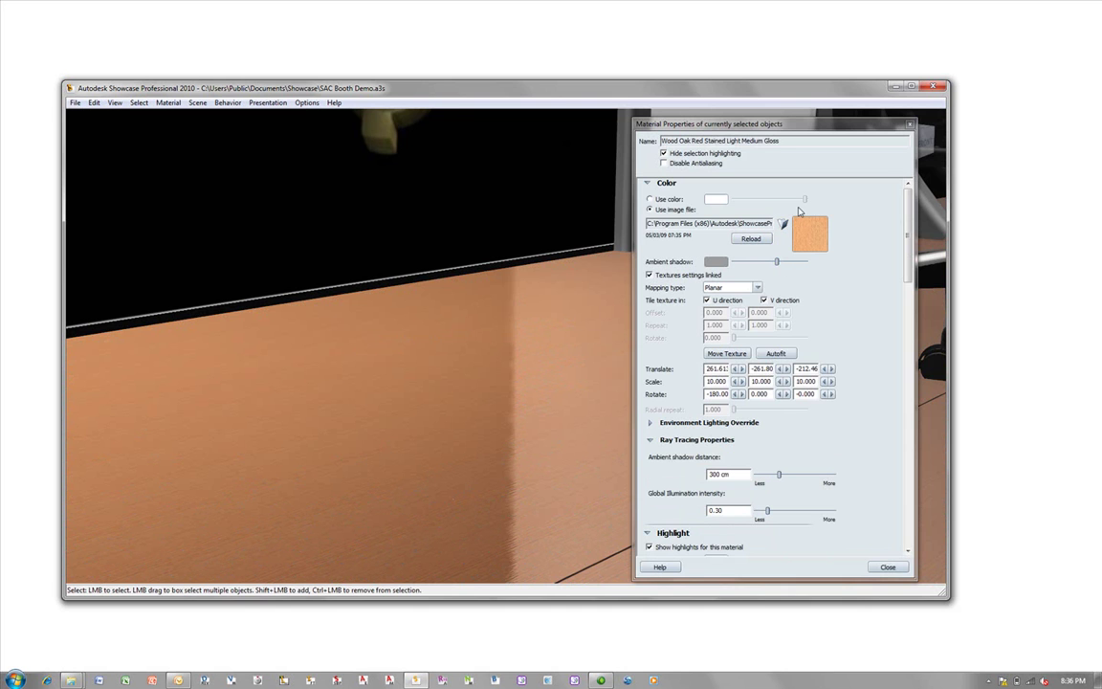
left_click(806, 202)
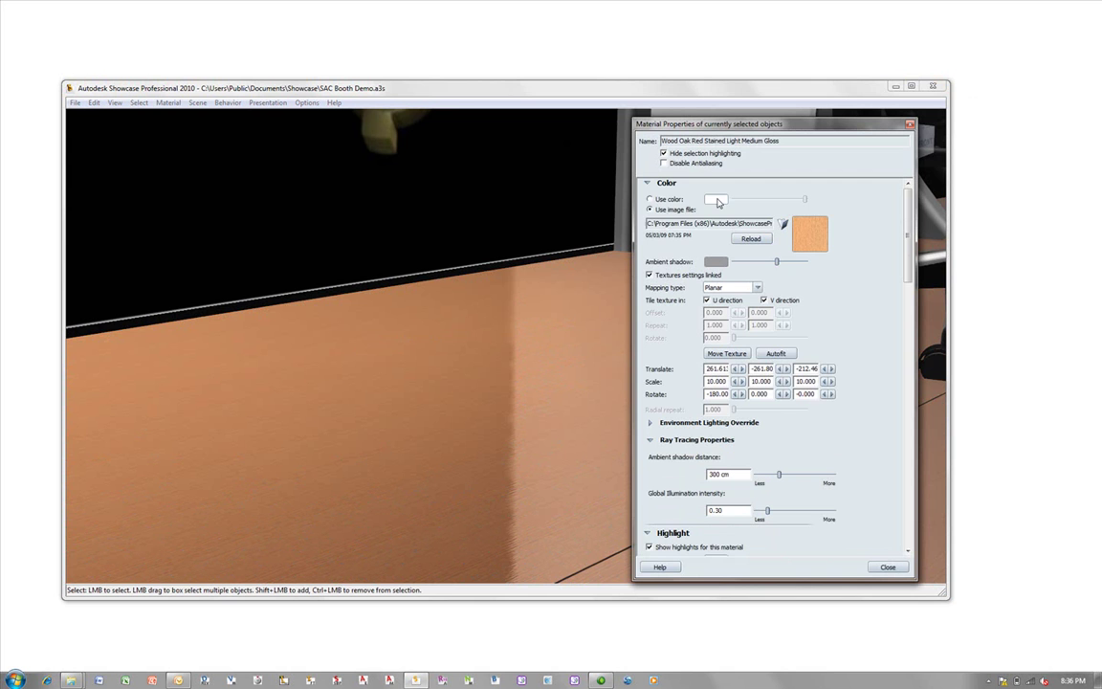
scroll(695, 269, "down", 3)
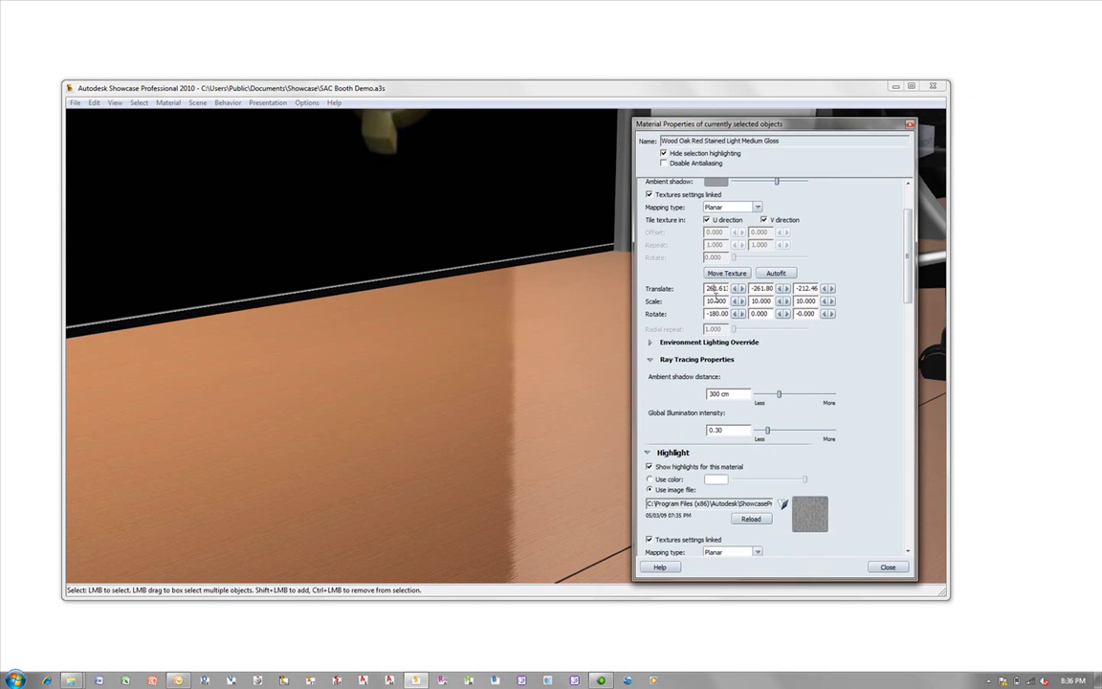
Step: Review the floor material's ray tracing, highlight, clear coat and reflectivity settings, and close its properties
scroll(900, 307, "down", 6)
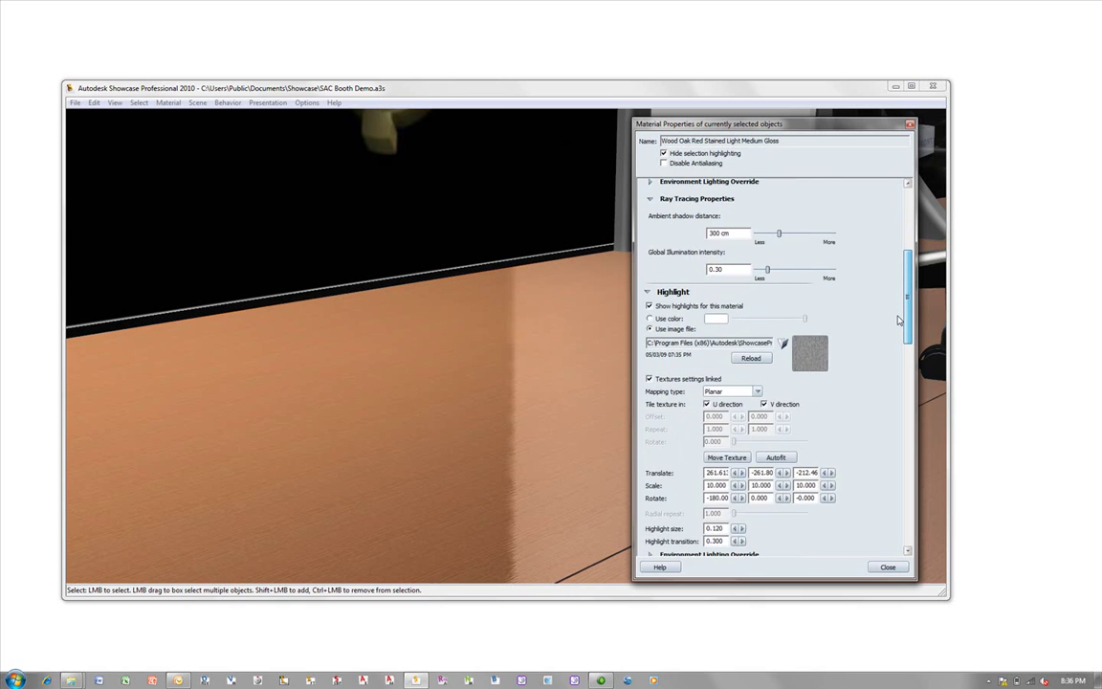
left_click_drag(899, 319, 894, 372)
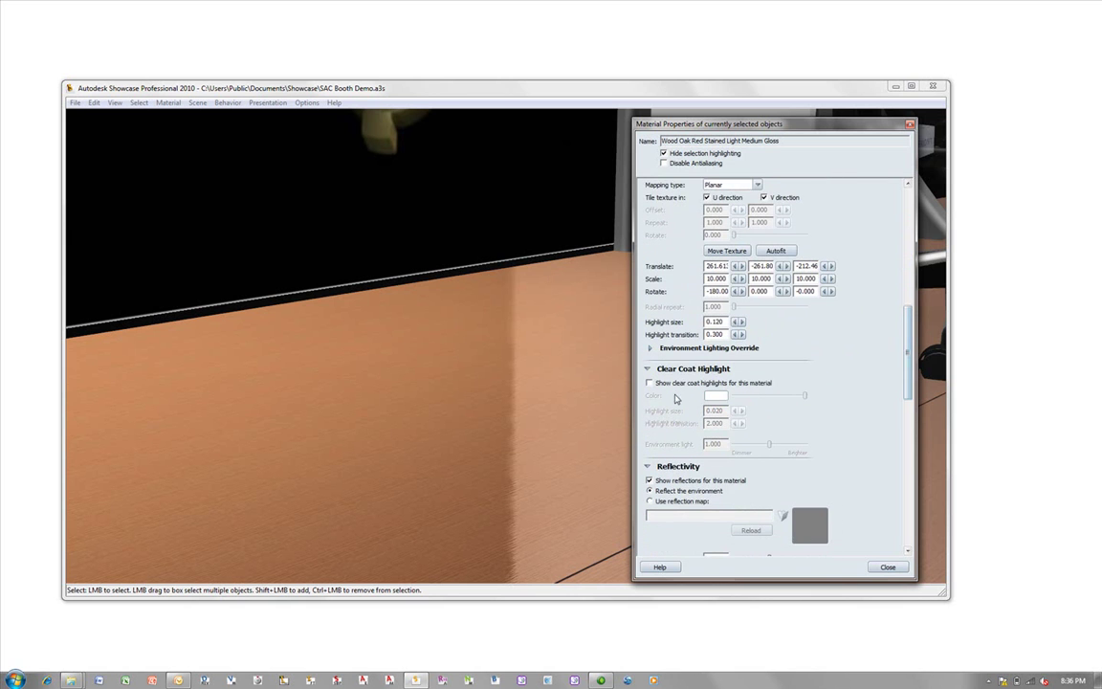
scroll(674, 392, "down", 8)
left_click(888, 568)
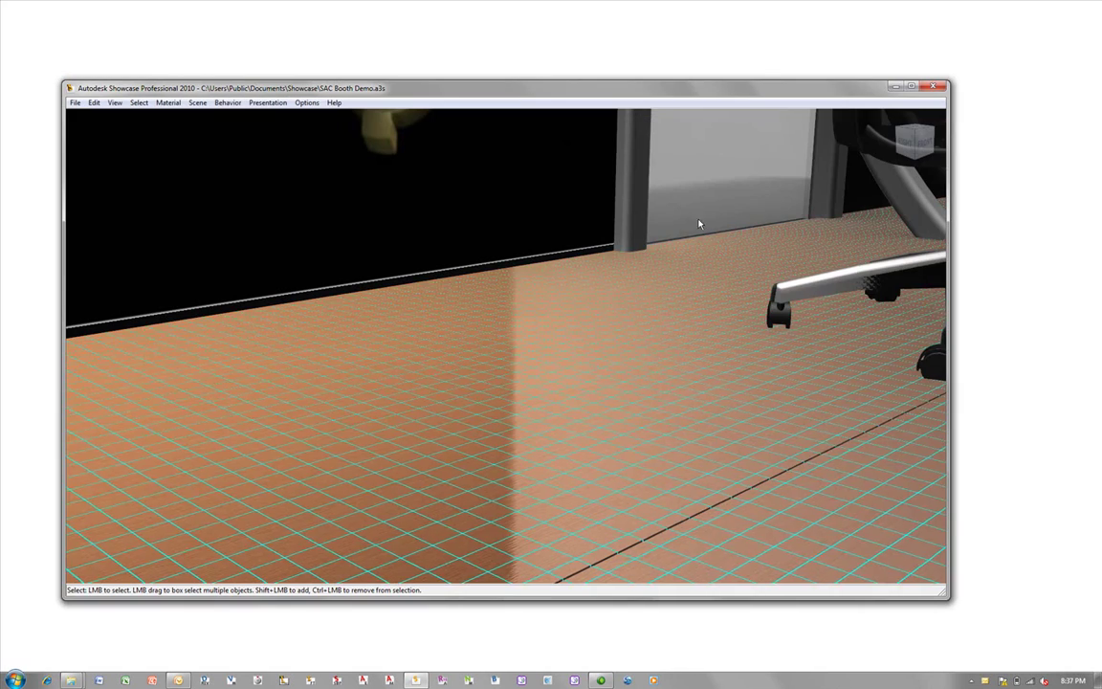
Step: Clear the floor selection and show the whole booth in the top view
scroll(670, 309, "down", 4)
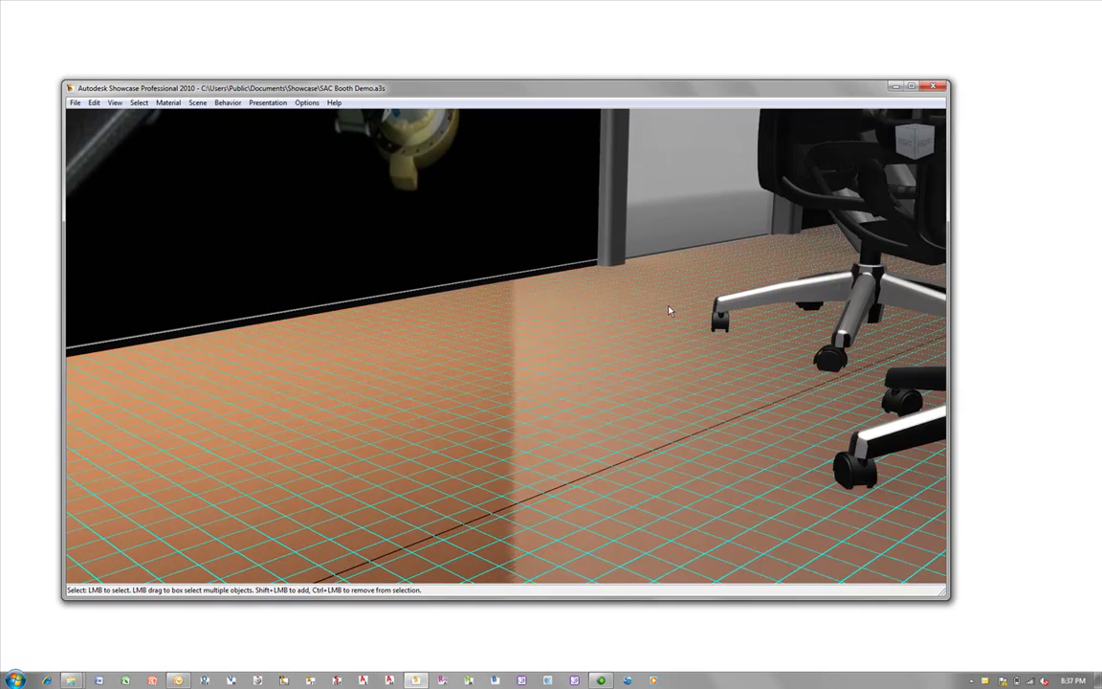
right_click_drag(642, 289, 185, 636, "alt")
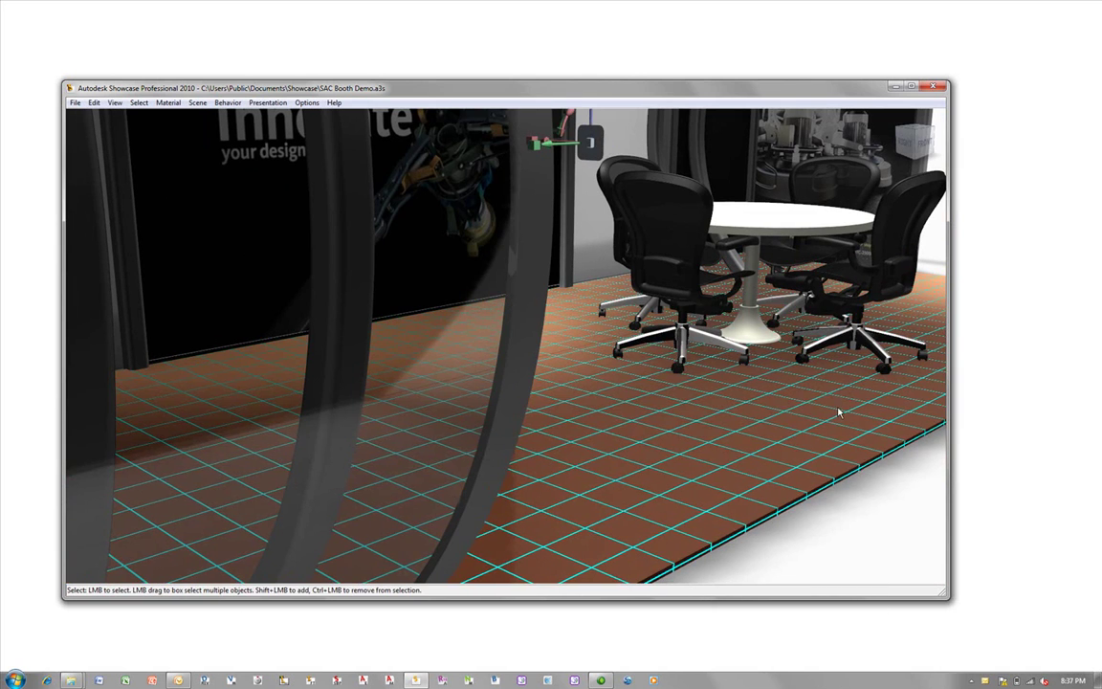
right_click_drag(713, 291, 565, 436, "alt")
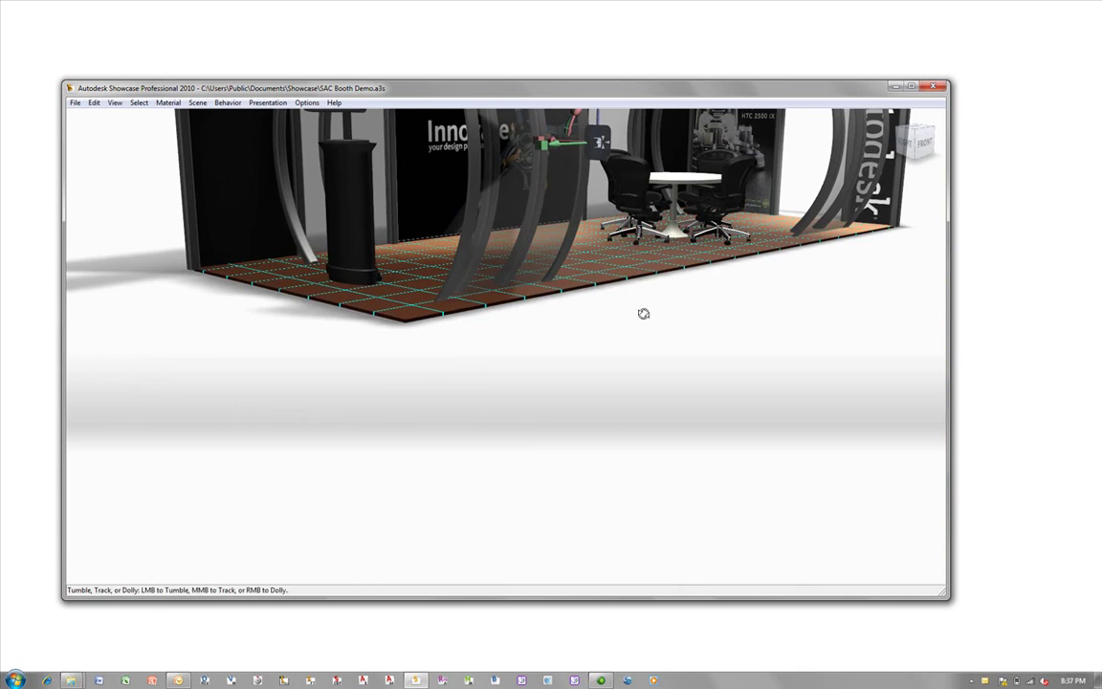
left_click_drag(645, 315, 751, 453, "alt")
left_click(864, 255)
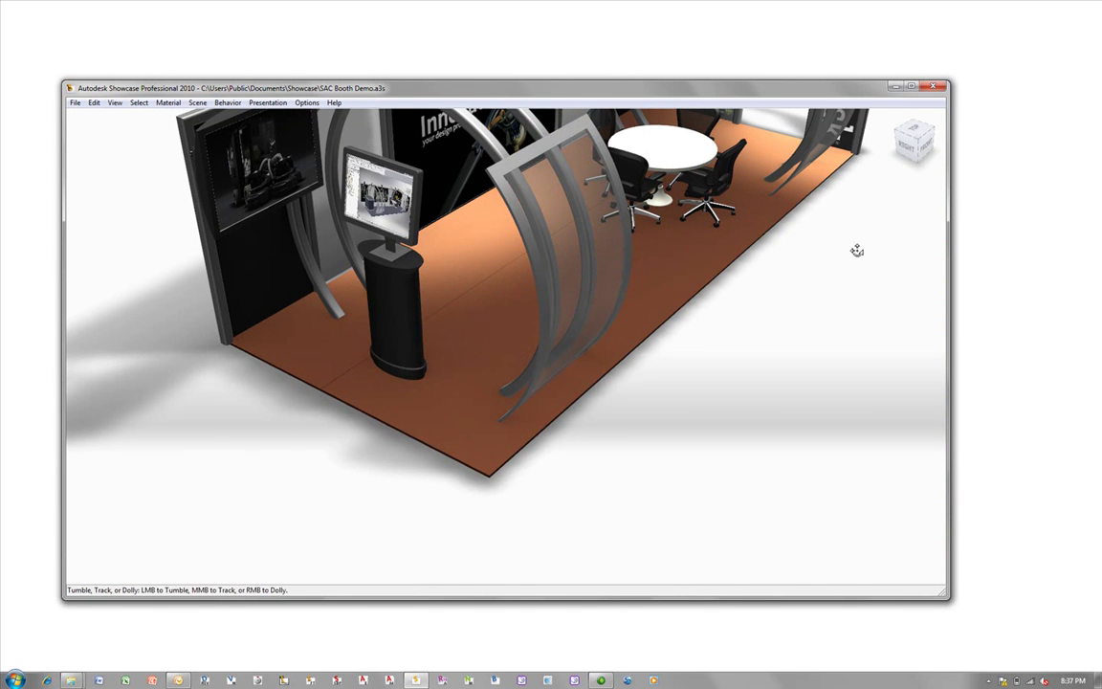
left_click_drag(857, 251, 708, 335)
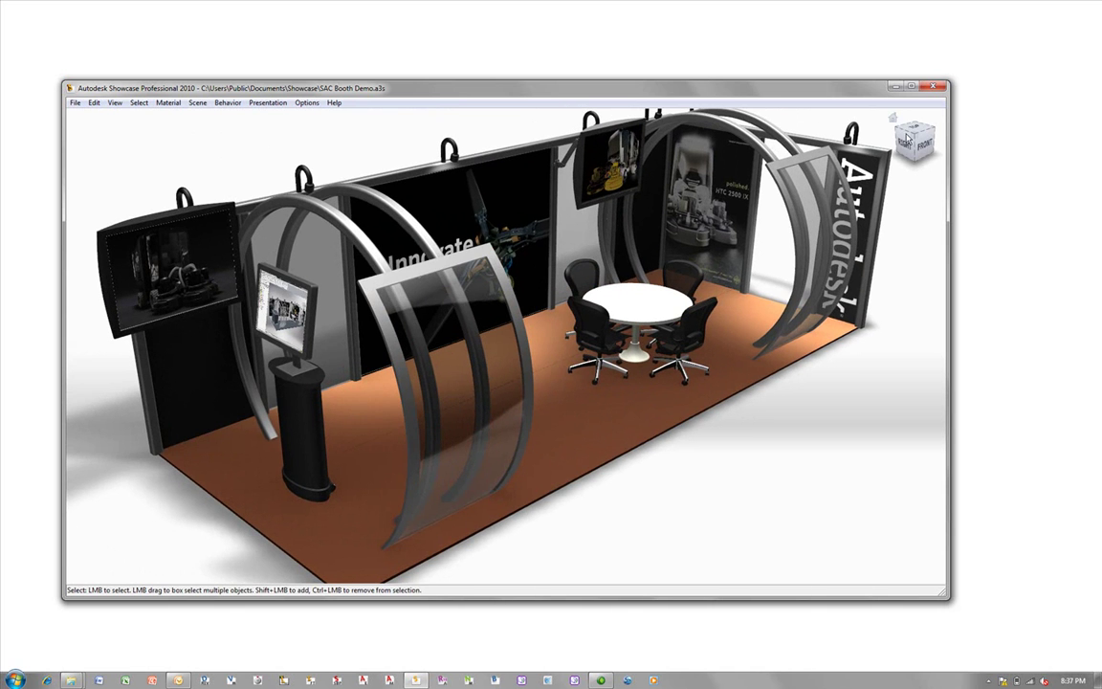
left_click(915, 131)
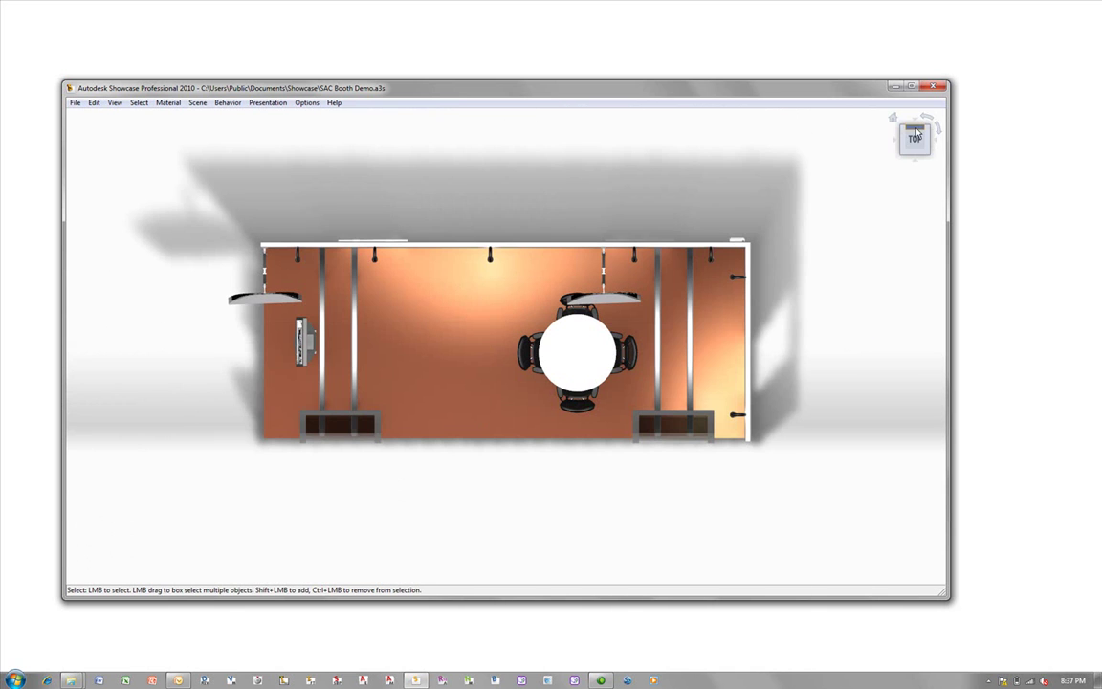
scroll(505, 345, "up", 4)
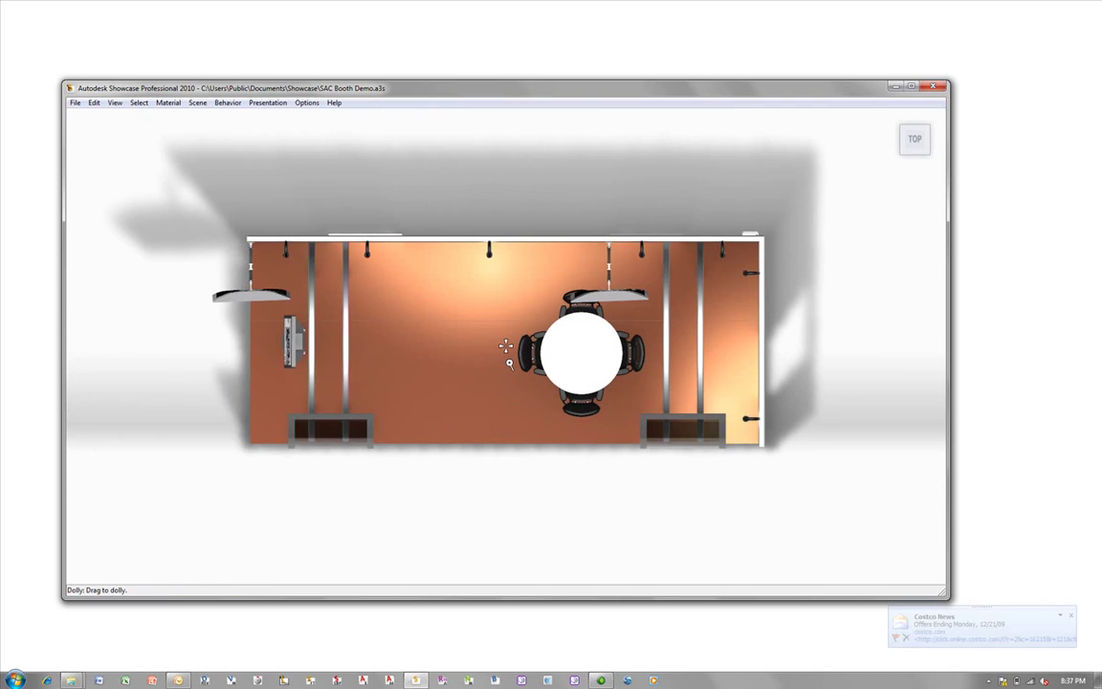
scroll(505, 346, "up", 1)
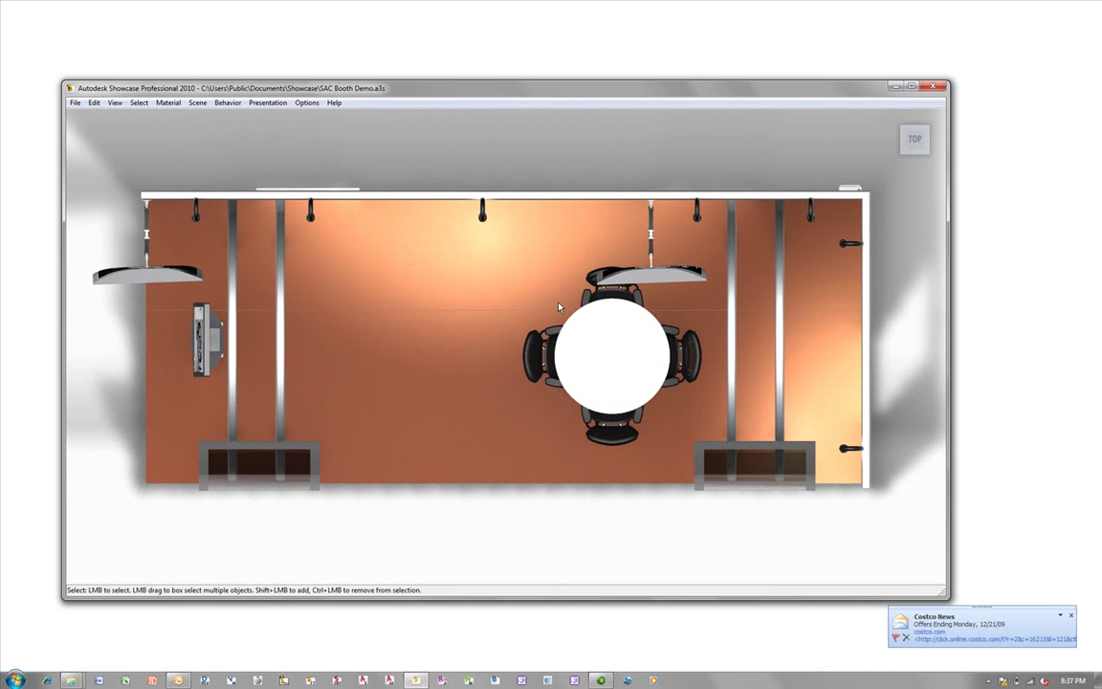
Step: Select the Table and Chairs assembly in the Organizer, rotate it so the chairs sit diagonally, and move it to the booth's back right corner
key("o")
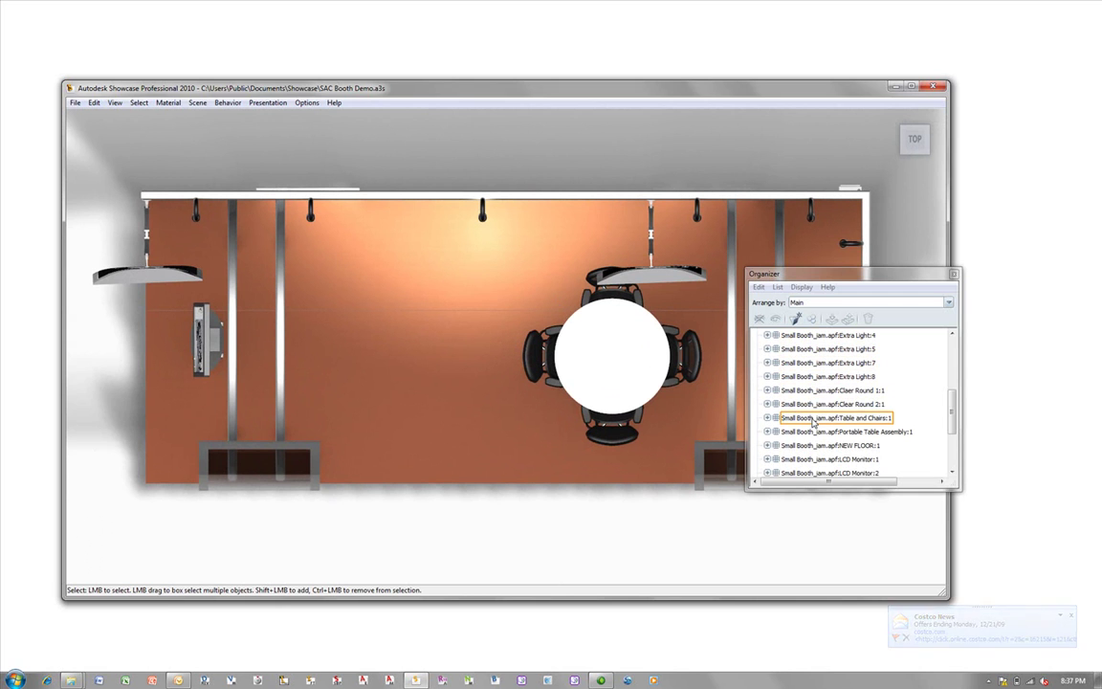
left_click(813, 418)
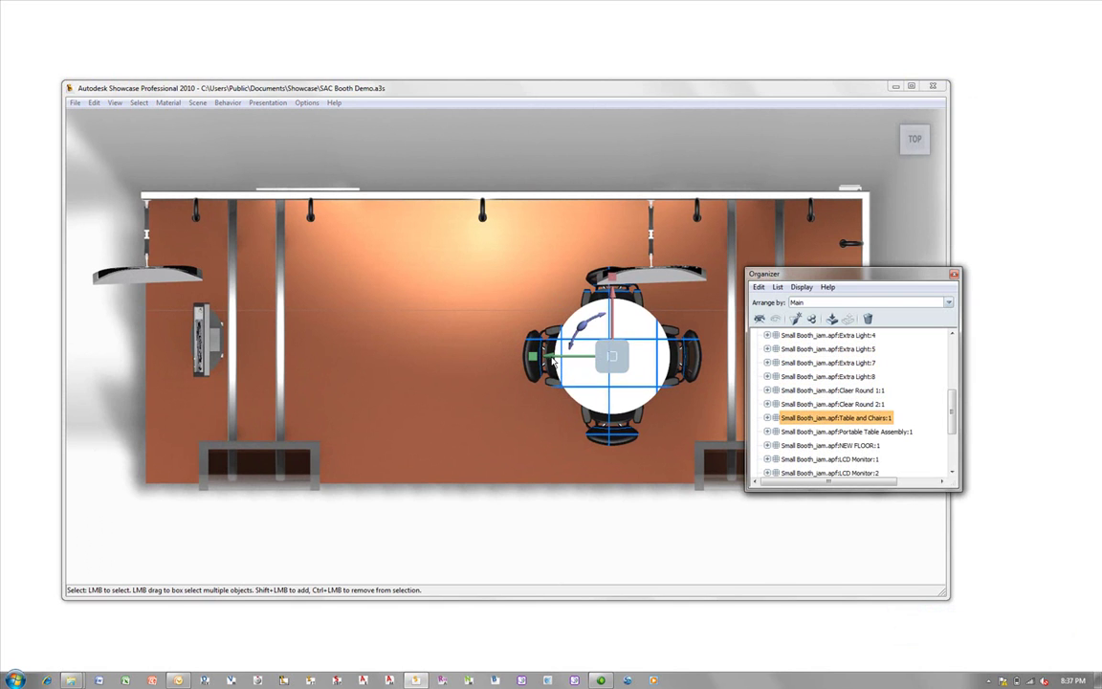
left_click_drag(553, 360, 457, 309)
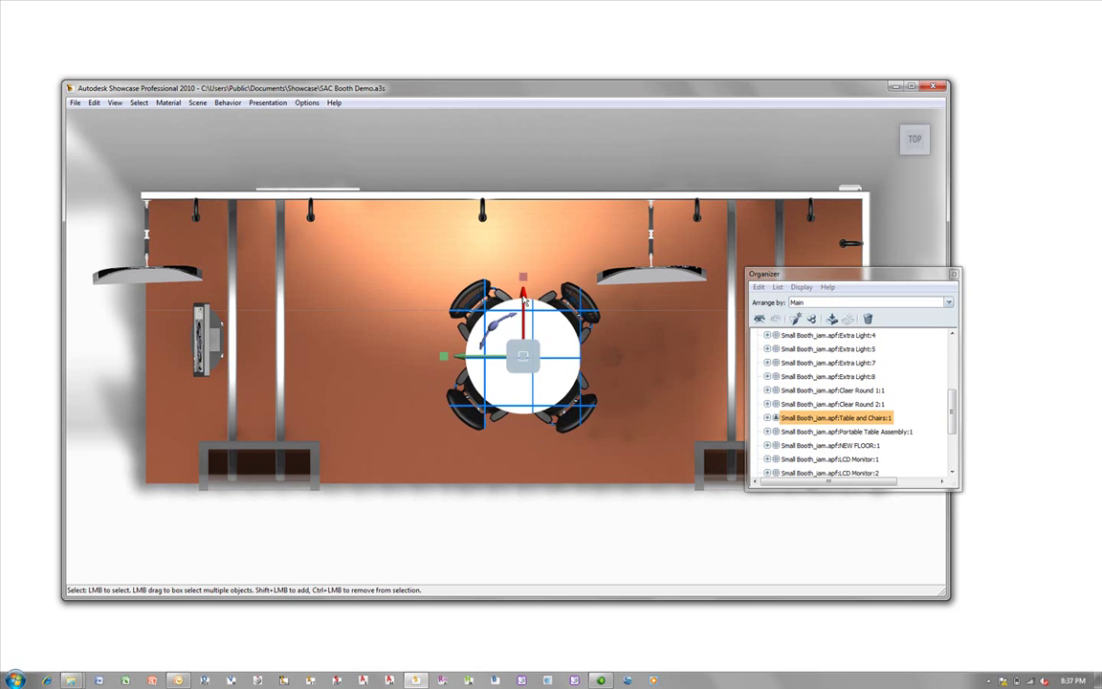
left_click_drag(525, 302, 525, 237)
left_click_drag(504, 304, 703, 291)
Step: Select the Portable Table Assembly, turn it diagonally, and move it toward the booth's front left corner
left_click_drag(954, 412, 956, 393)
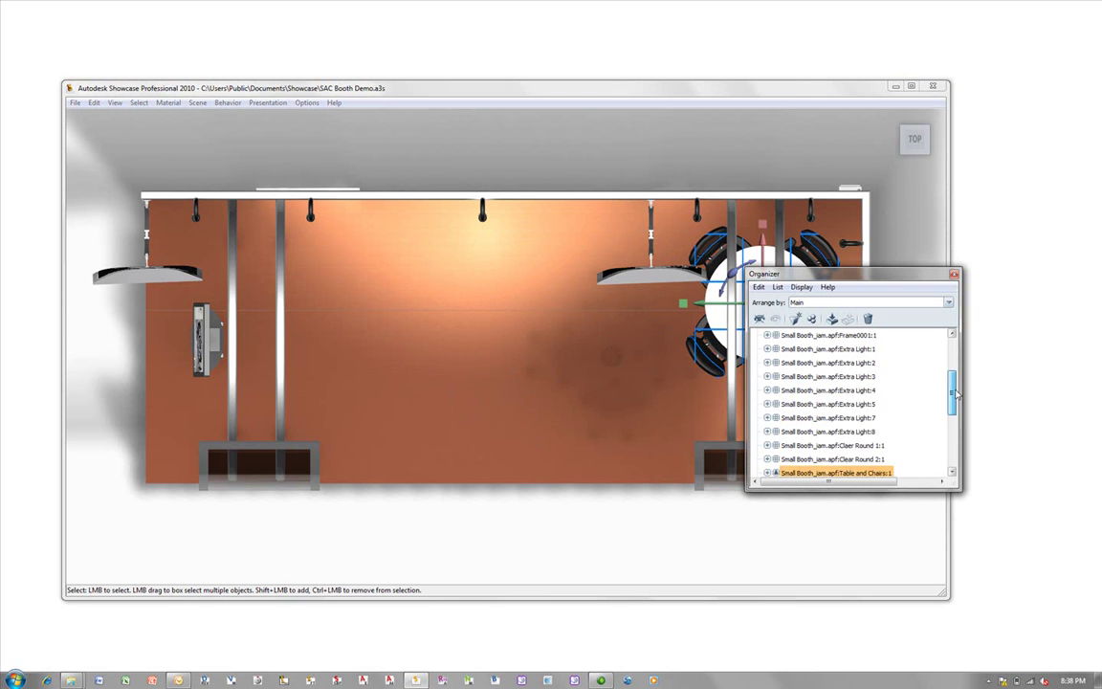
scroll(832, 373, "up", 3)
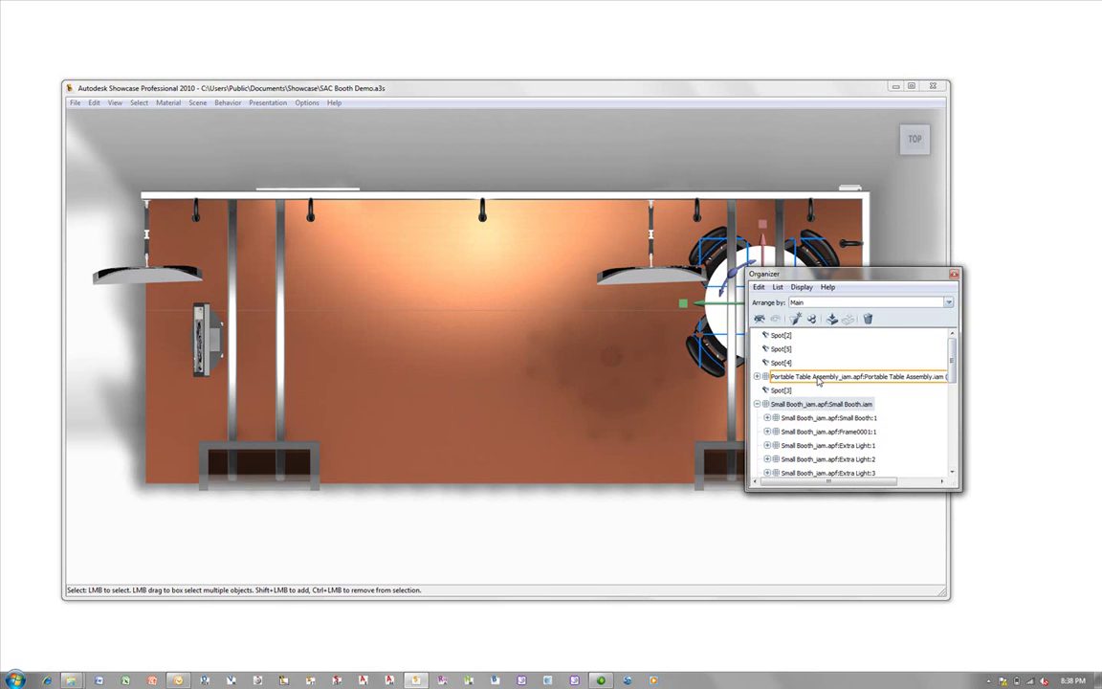
left_click(818, 379)
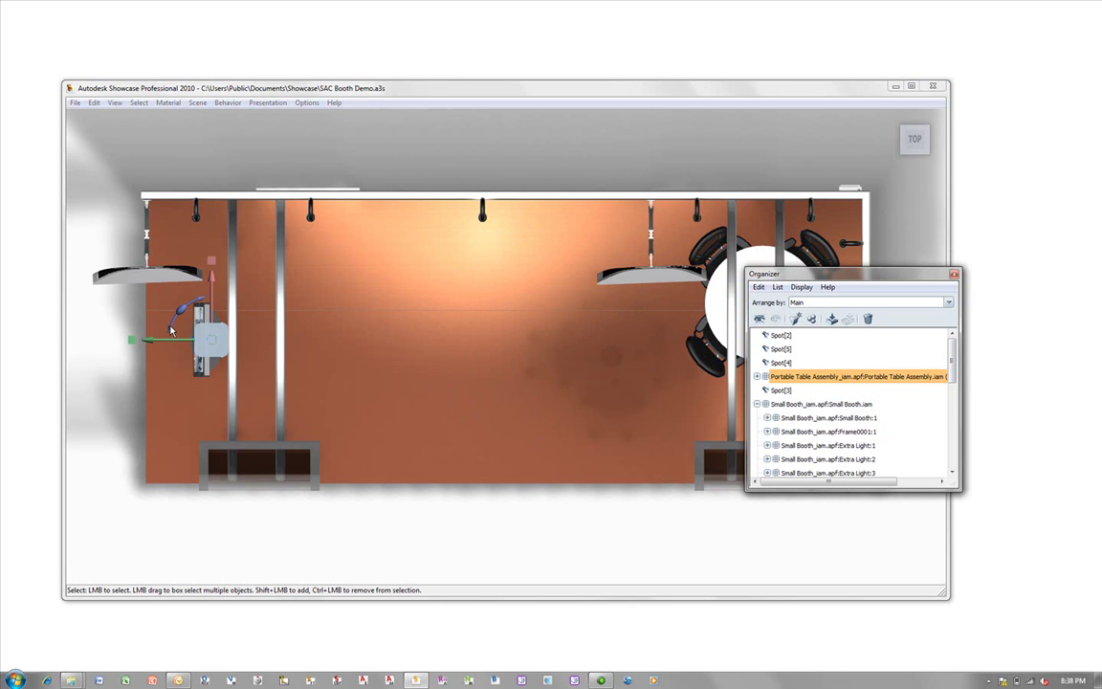
mouse_move(171, 330)
left_mouse_down()
mouse_move(159, 326)
mouse_move(177, 363)
mouse_move(171, 335)
left_mouse_up()
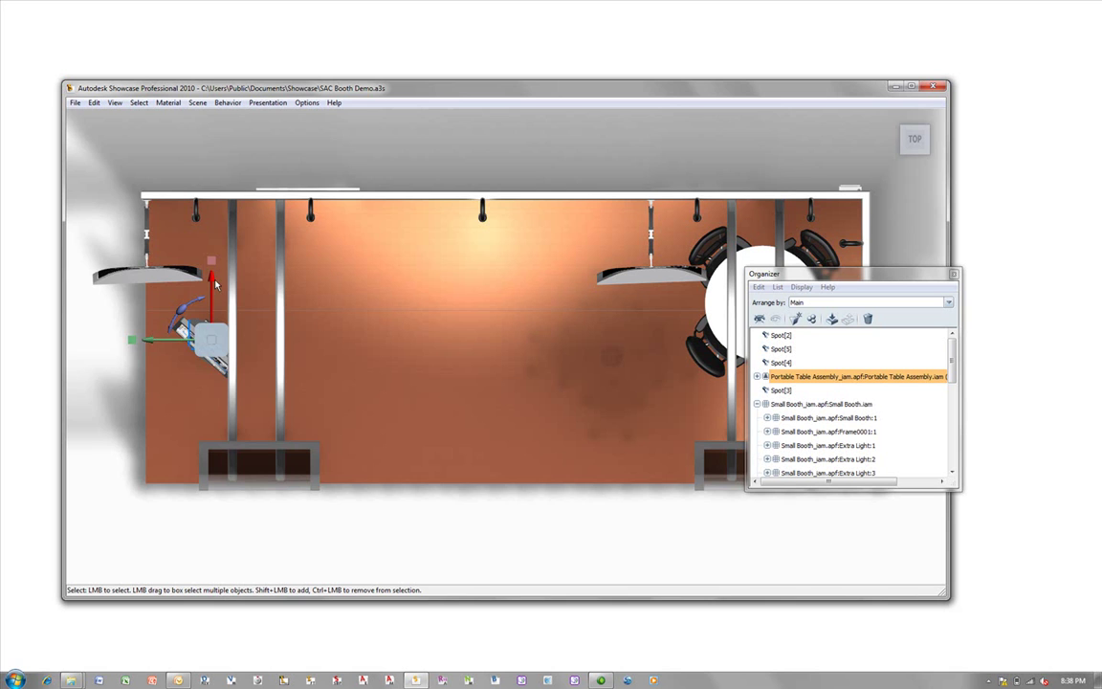
left_click_drag(217, 284, 184, 378)
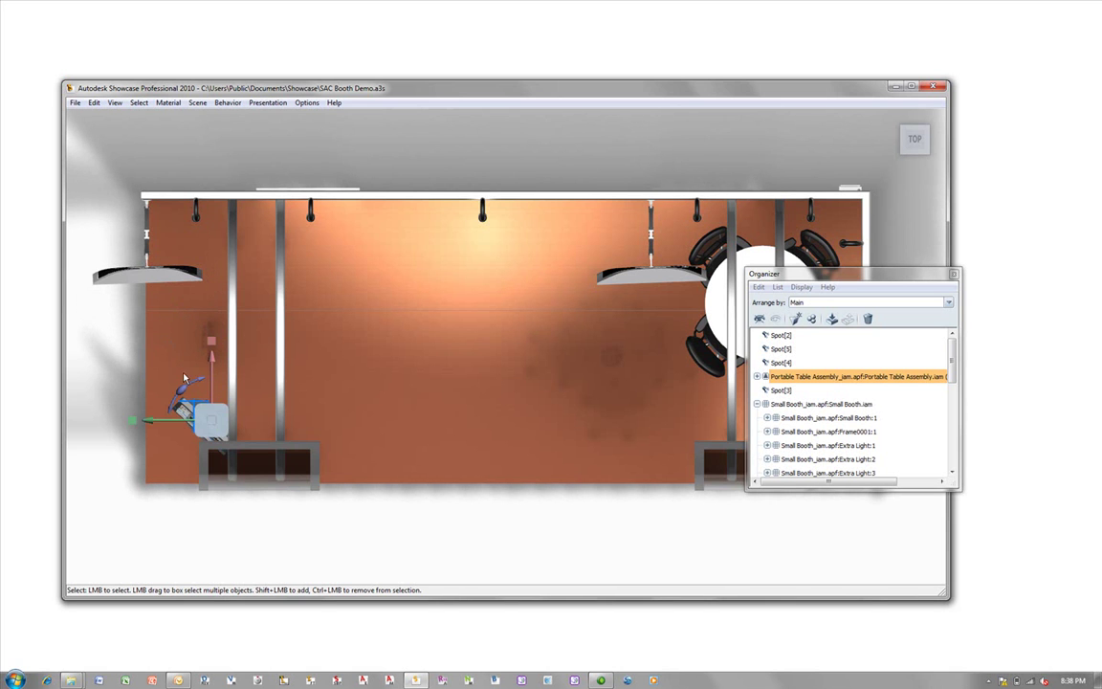
left_click_drag(148, 422, 127, 427)
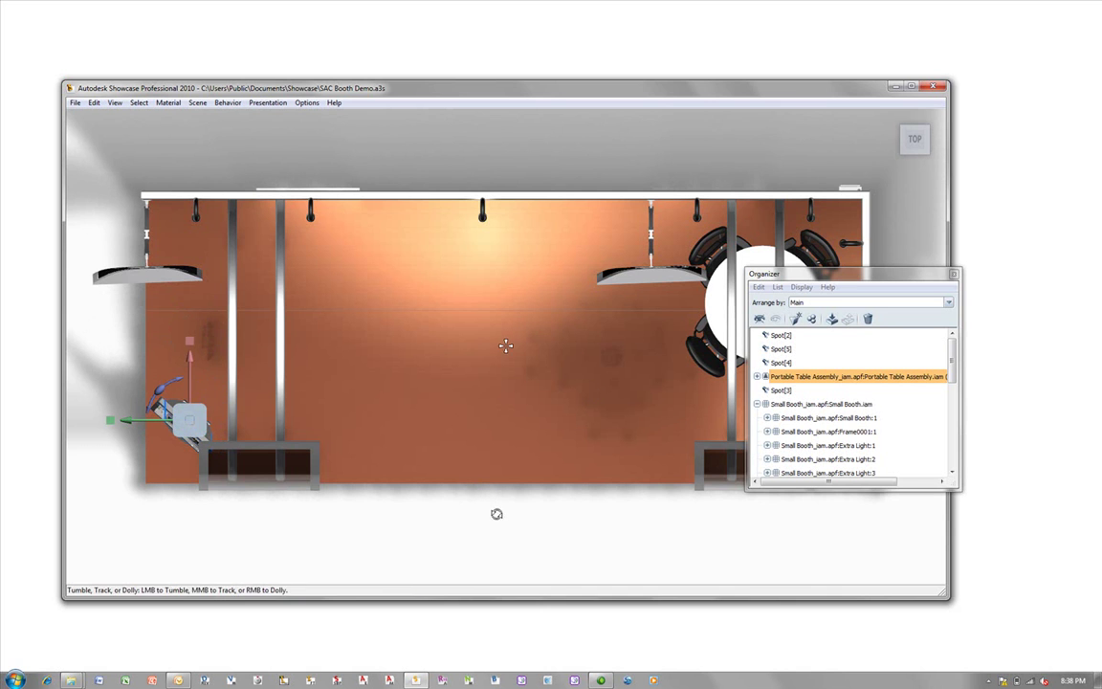
Step: Examine the repositioned monitor stand up close, deselect it, and view the rearranged booth from the front with the Organizer closed
left_click_drag(497, 512, 506, 344, "alt")
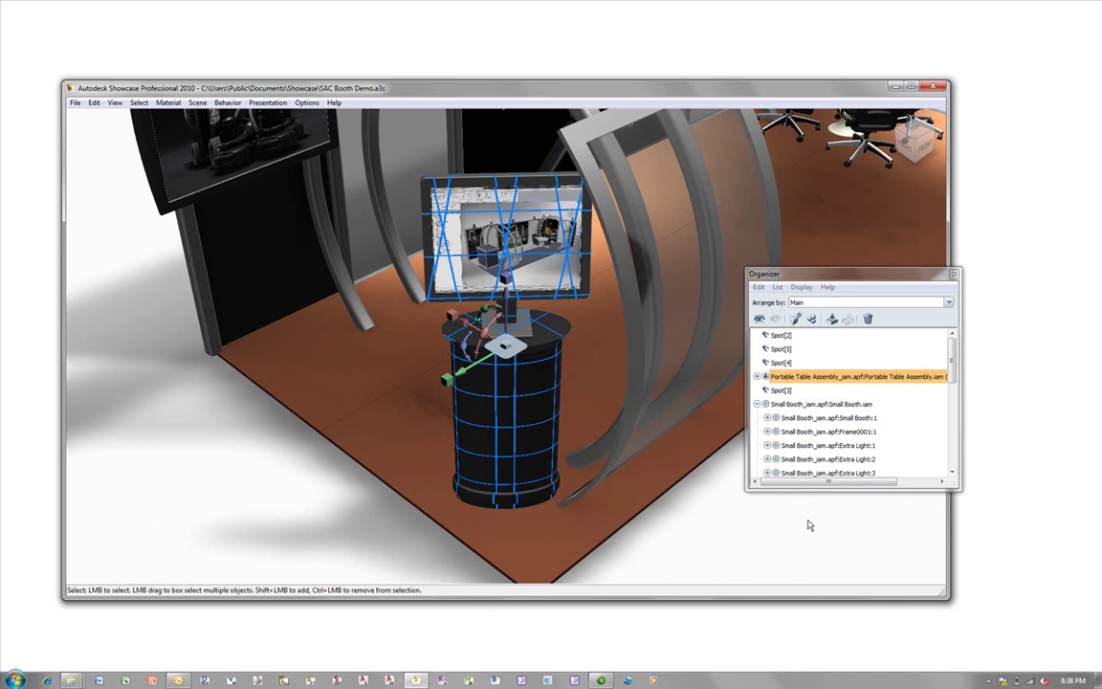
left_click(806, 526)
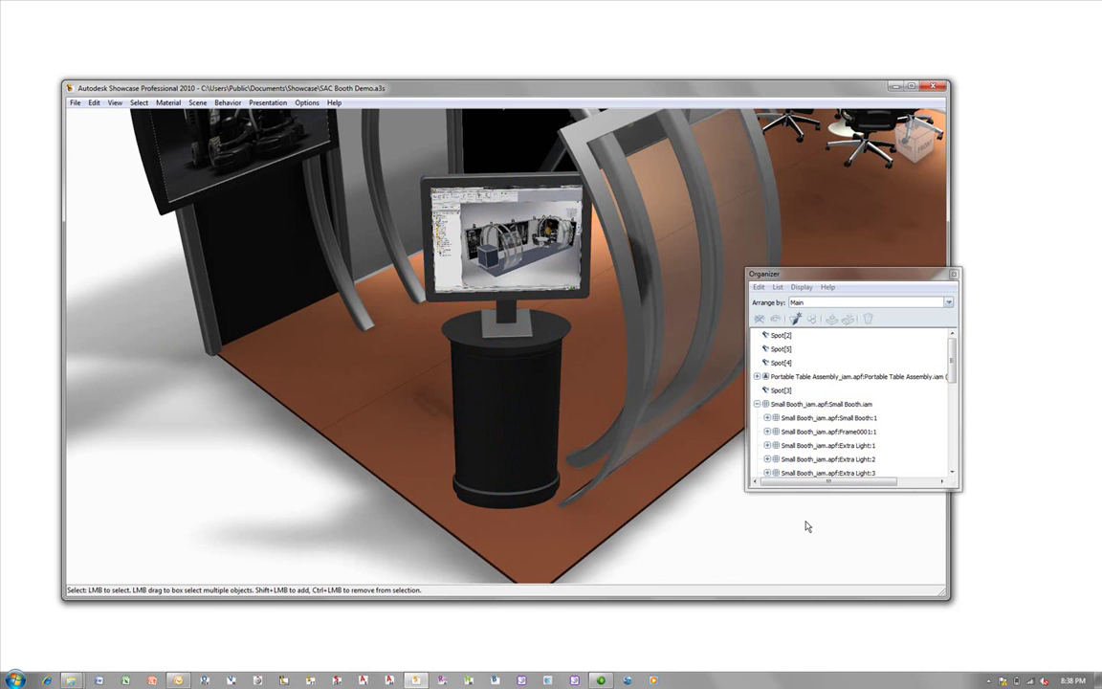
left_click_drag(790, 525, 438, 504, "alt")
right_click_drag(562, 476, 508, 489, "alt")
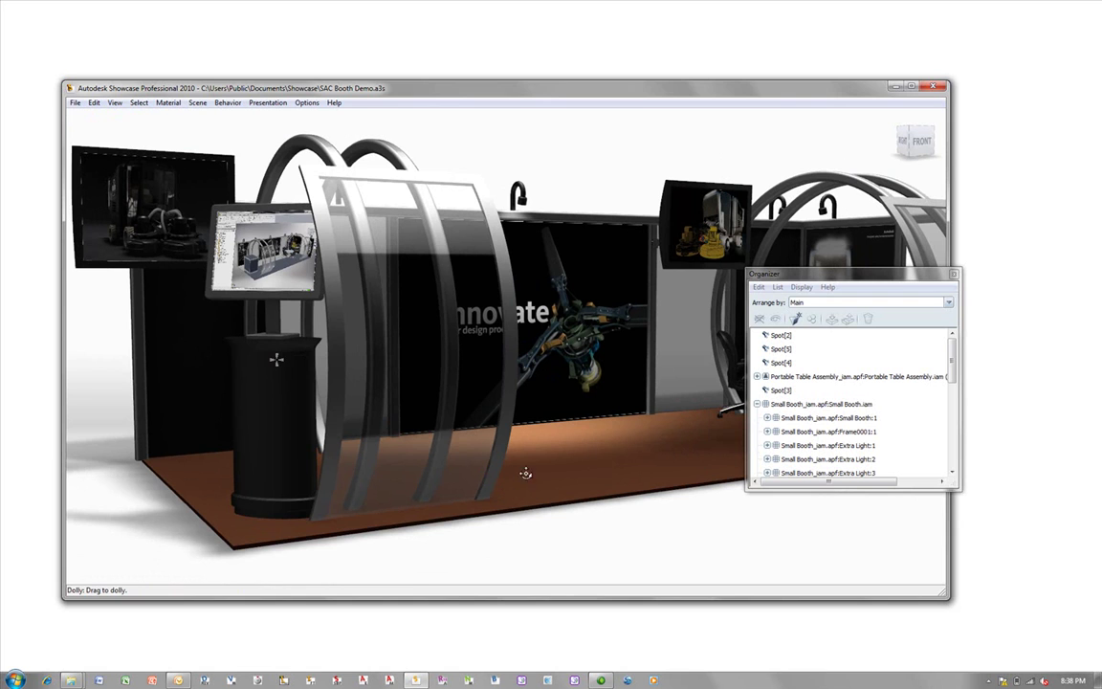
left_click(953, 275)
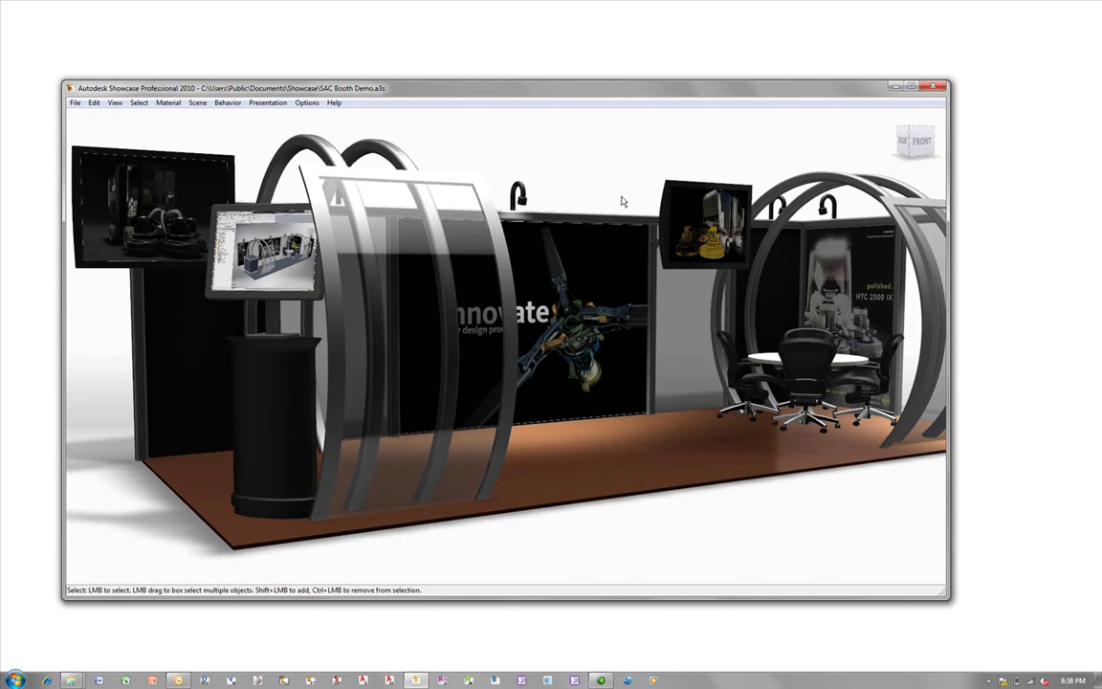
Step: Apply the HP alternative of the Corporate lineup, and return the booth to the ADSK alternative
key("a")
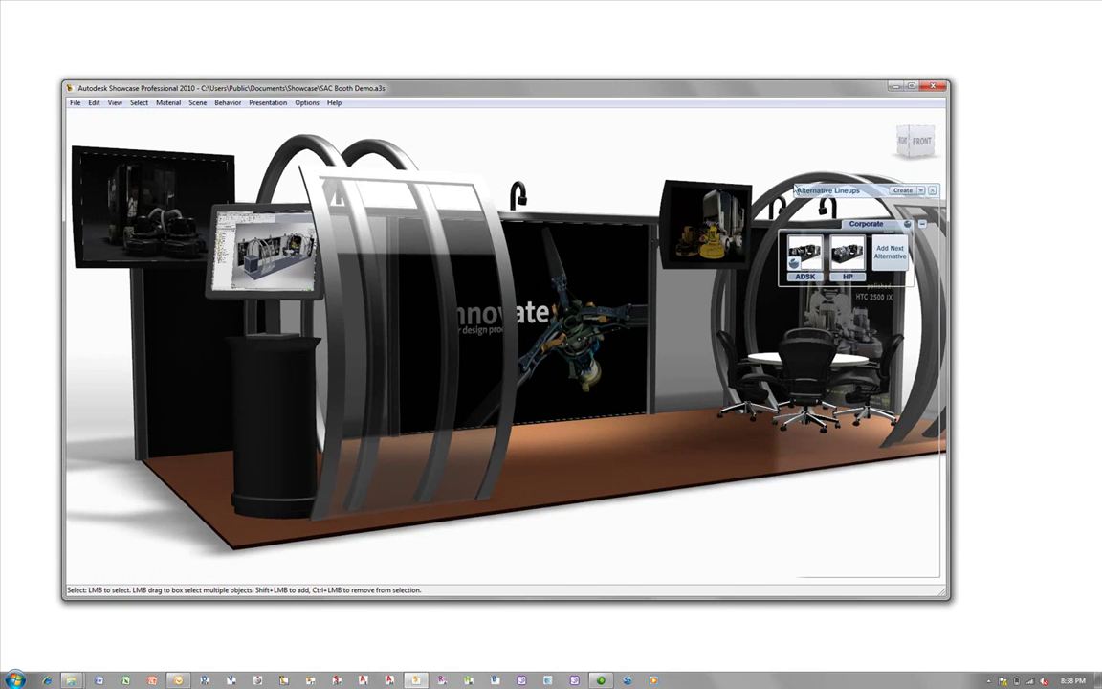
left_click(849, 268)
left_click(797, 259)
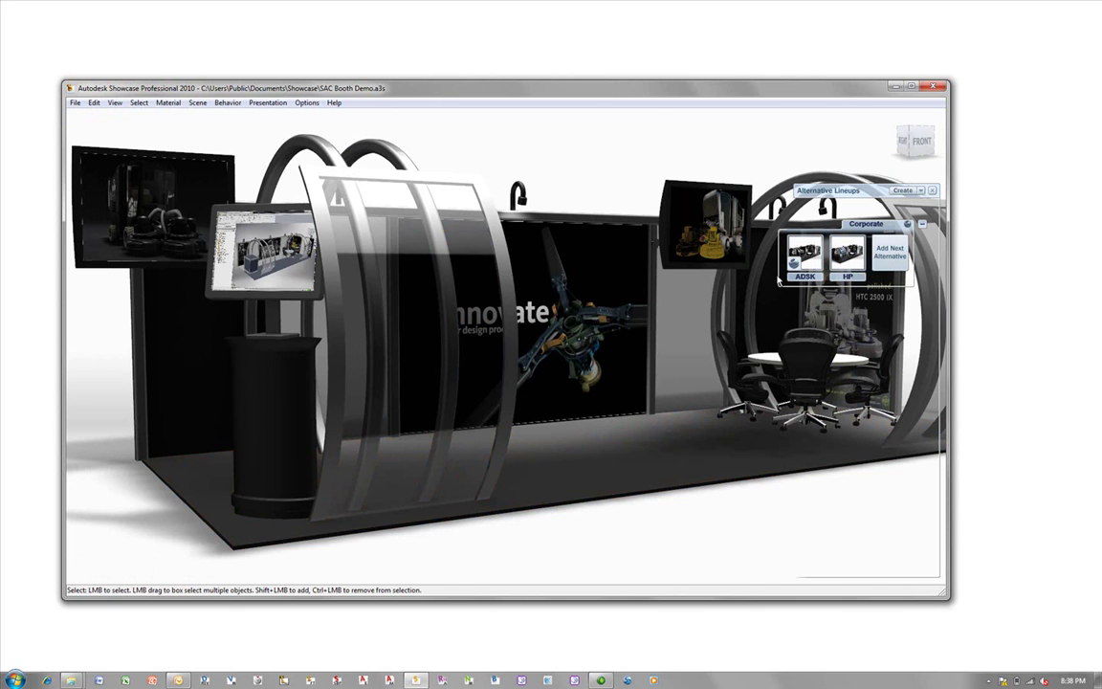
Step: Try the dark environment with strip lights around the booth, and settle on the ExhibitHall environment
key("e")
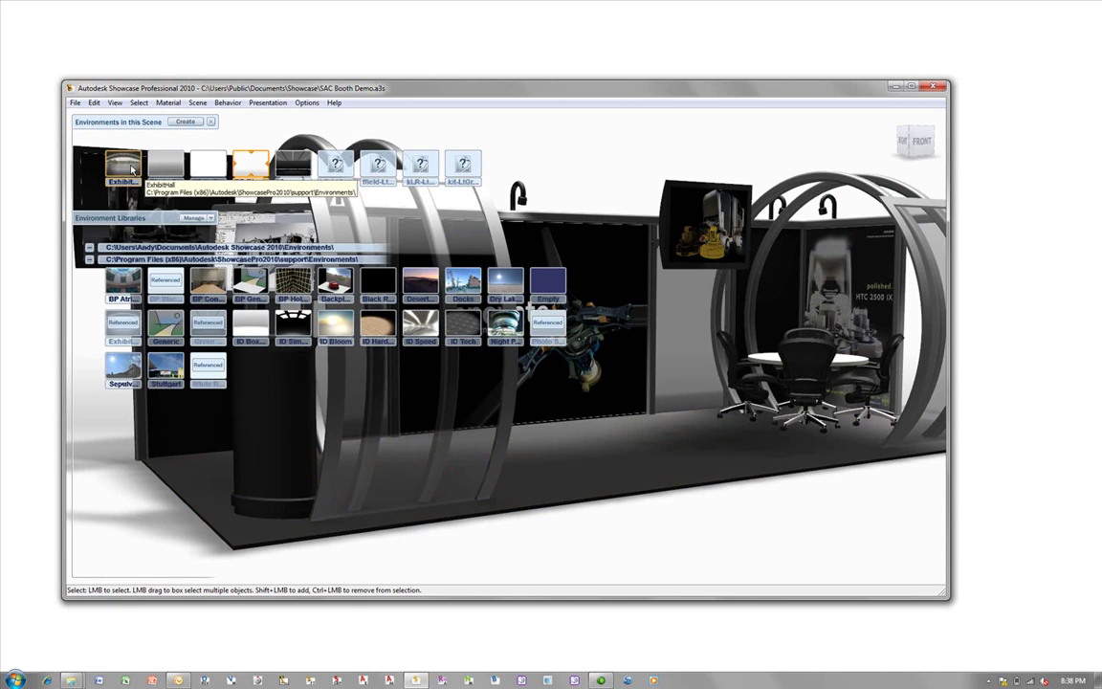
double_click(295, 164)
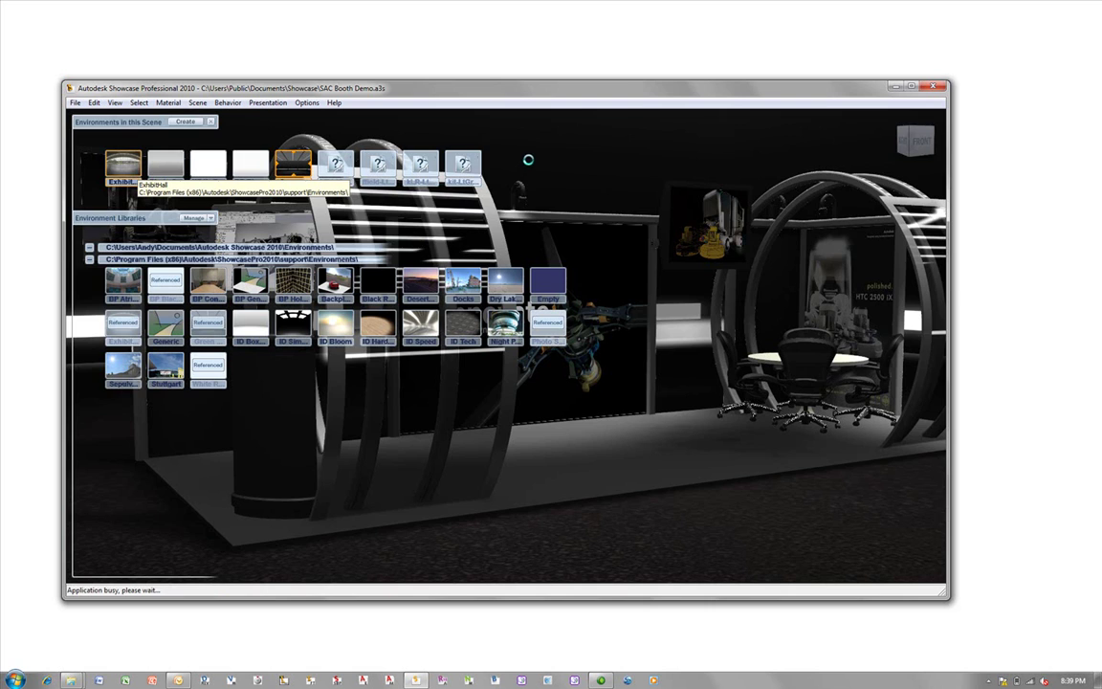
key("e")
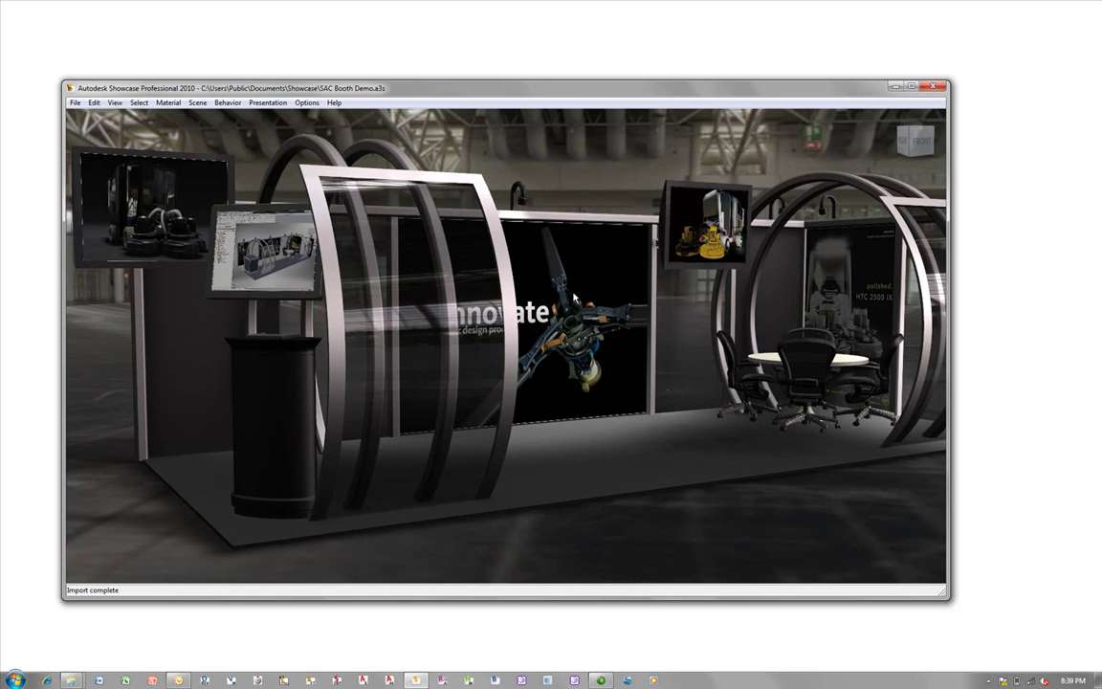
Step: Play the saved "front of booth" shot to frame the booth in the exhibit hall
key("s")
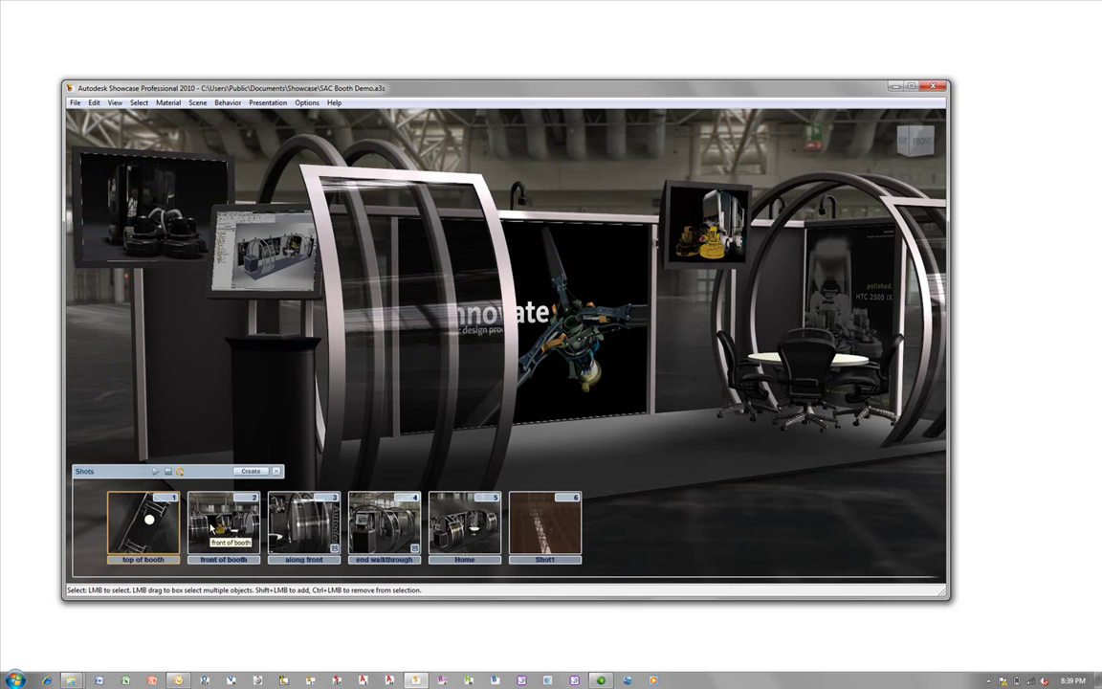
left_click(220, 526)
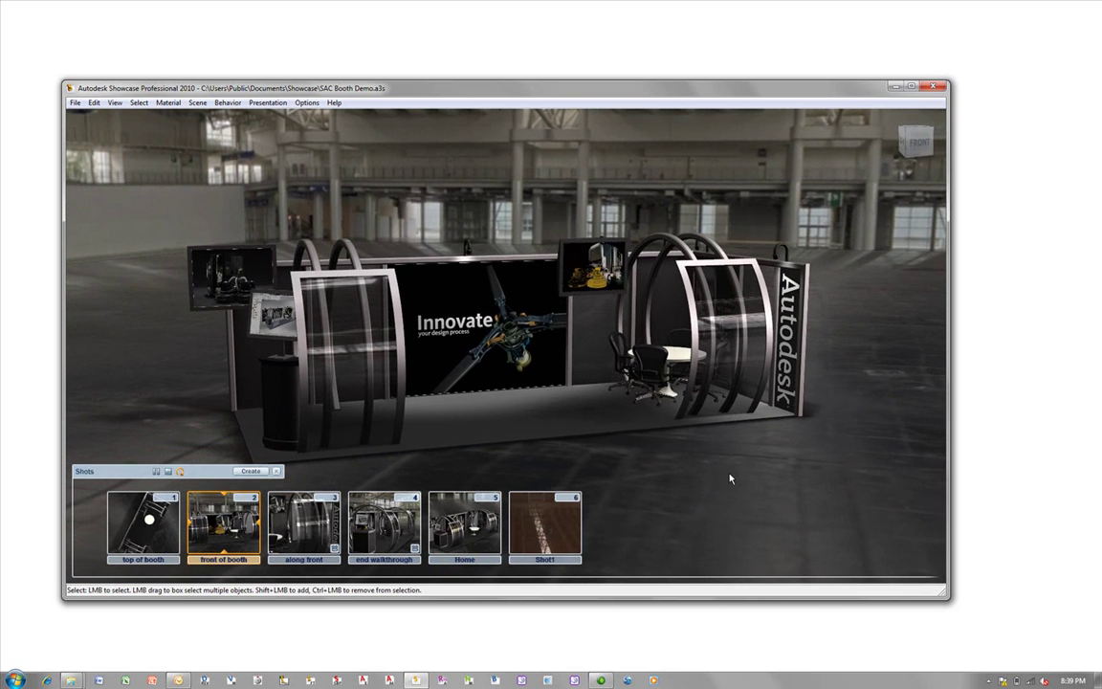
key("s")
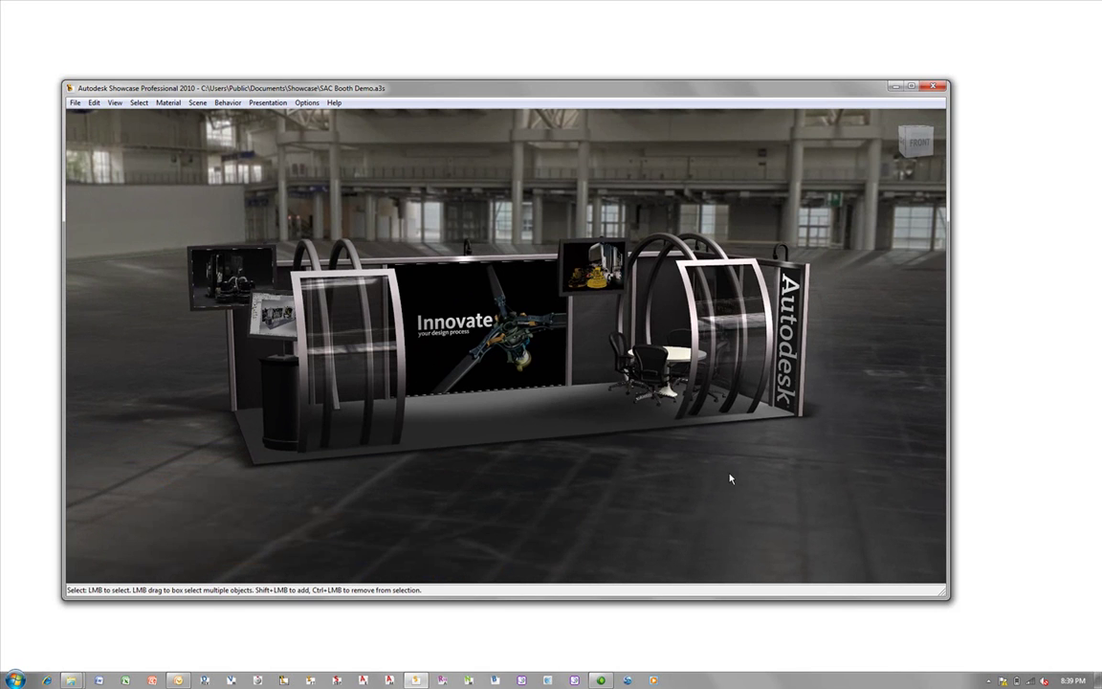
Step: Display the booth scene in a borderless window
left_click(856, 639)
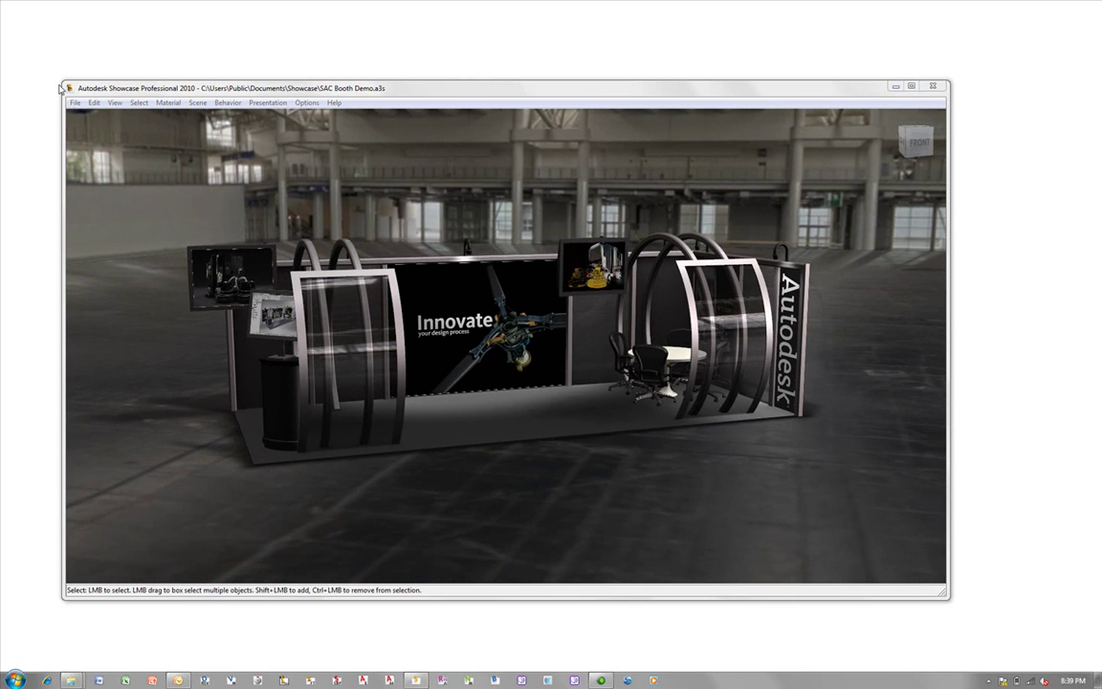
left_click(113, 103)
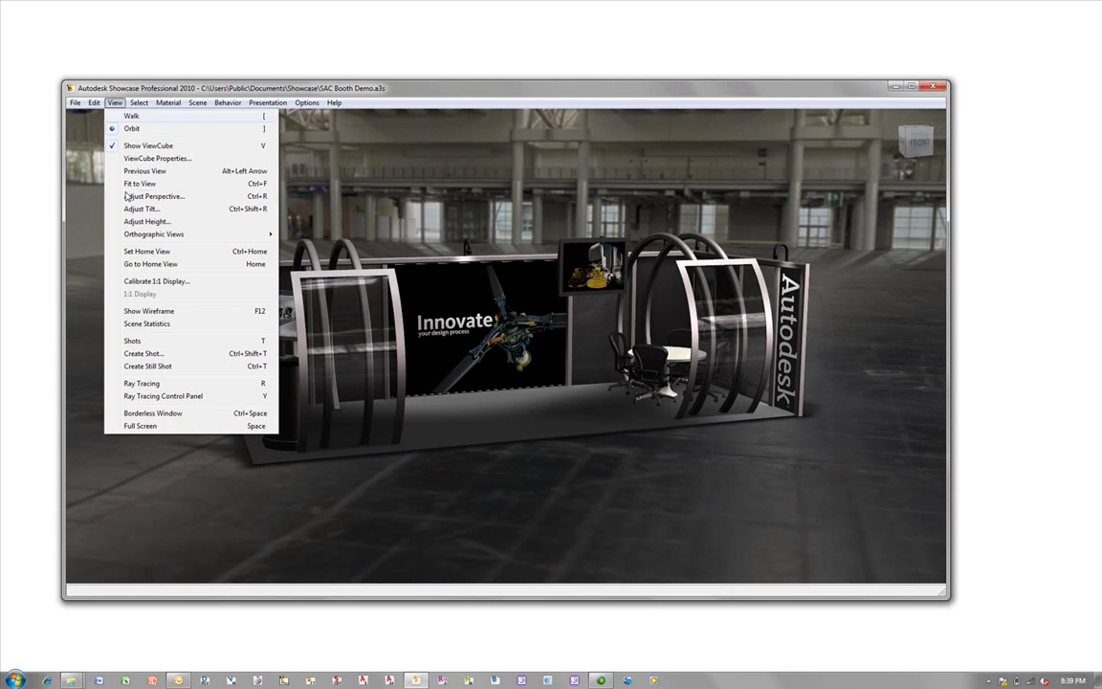
left_click(214, 415)
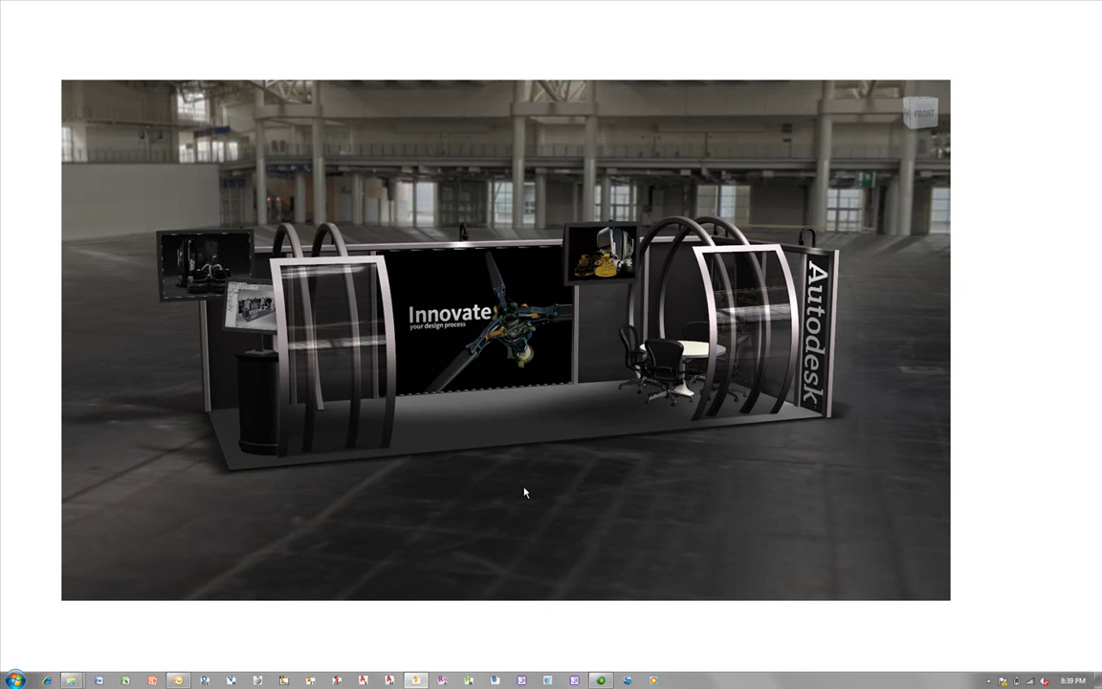
Step: Orbit the booth slightly in the borderless window, and briefly show and hide the alternative lineups over the scene
left_click_drag(465, 512, 509, 499)
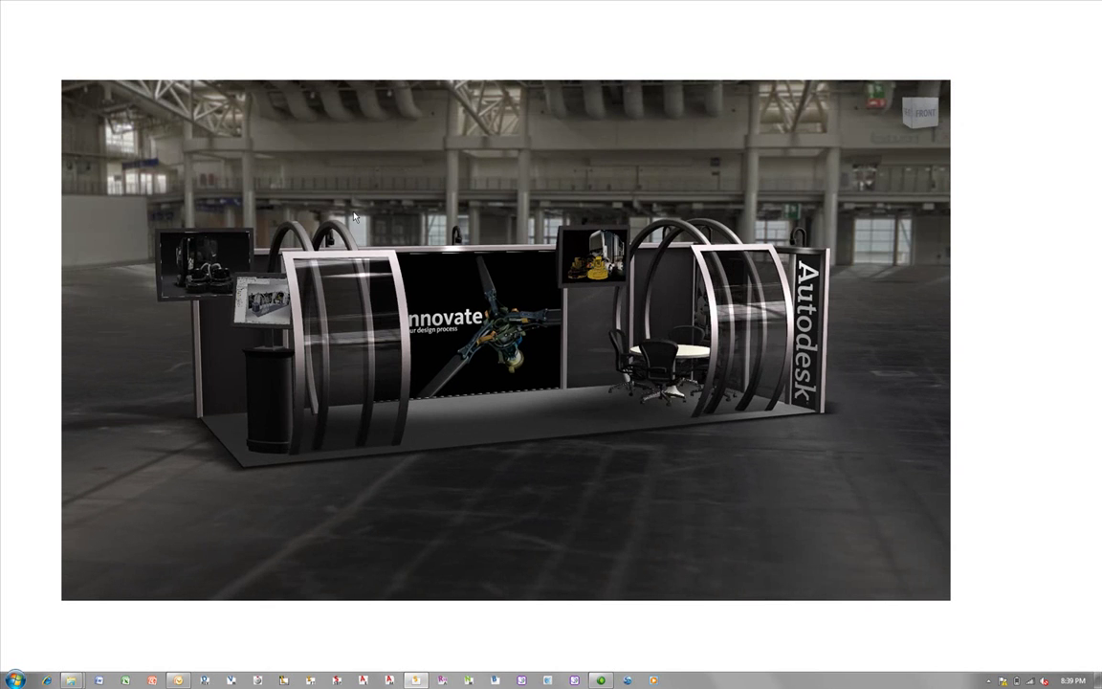
key("a")
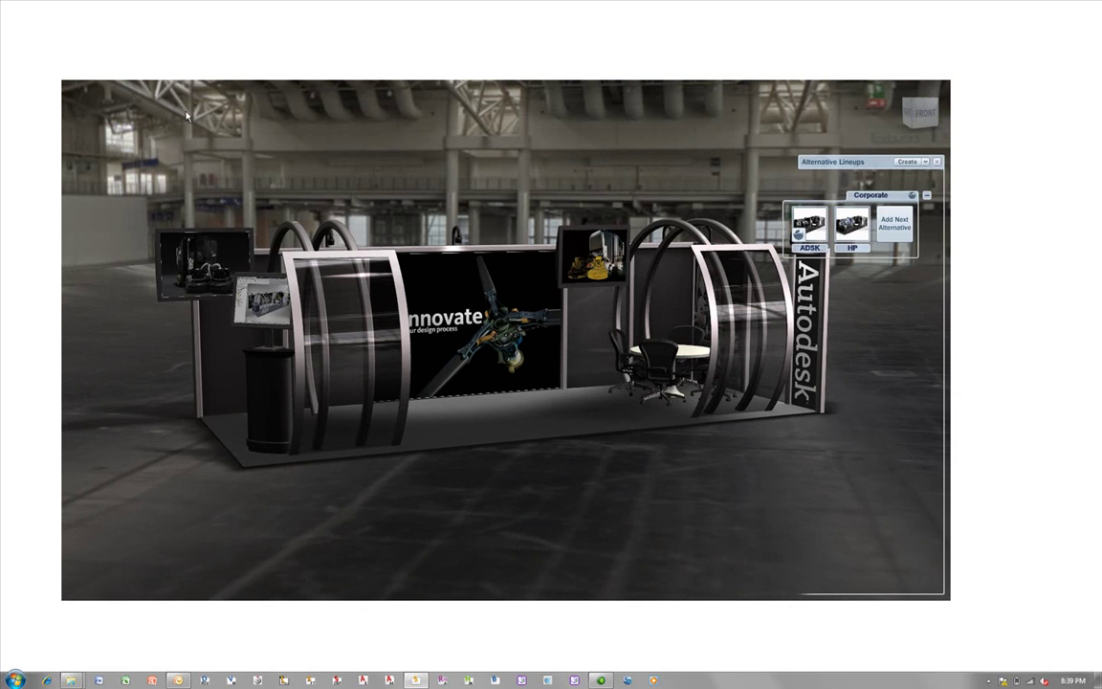
key("a")
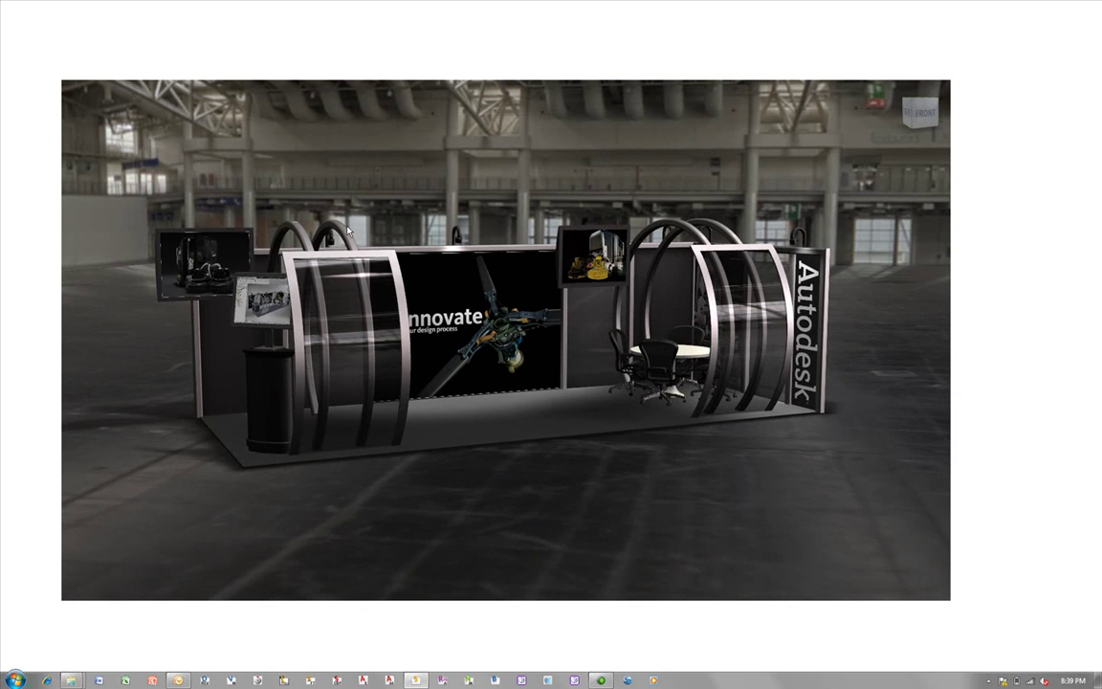
Step: Maximize the window and display the booth scene borderless across the screen, viewed from a low angle near floor level
key("F11")
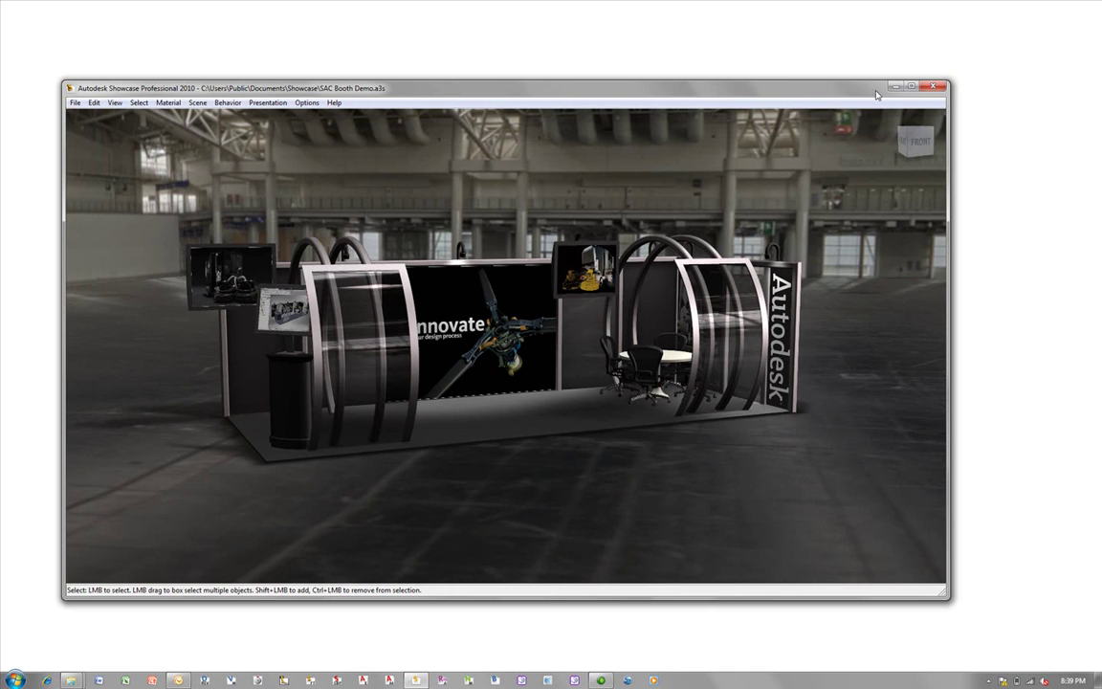
double_click(821, 86)
left_click(49, 18)
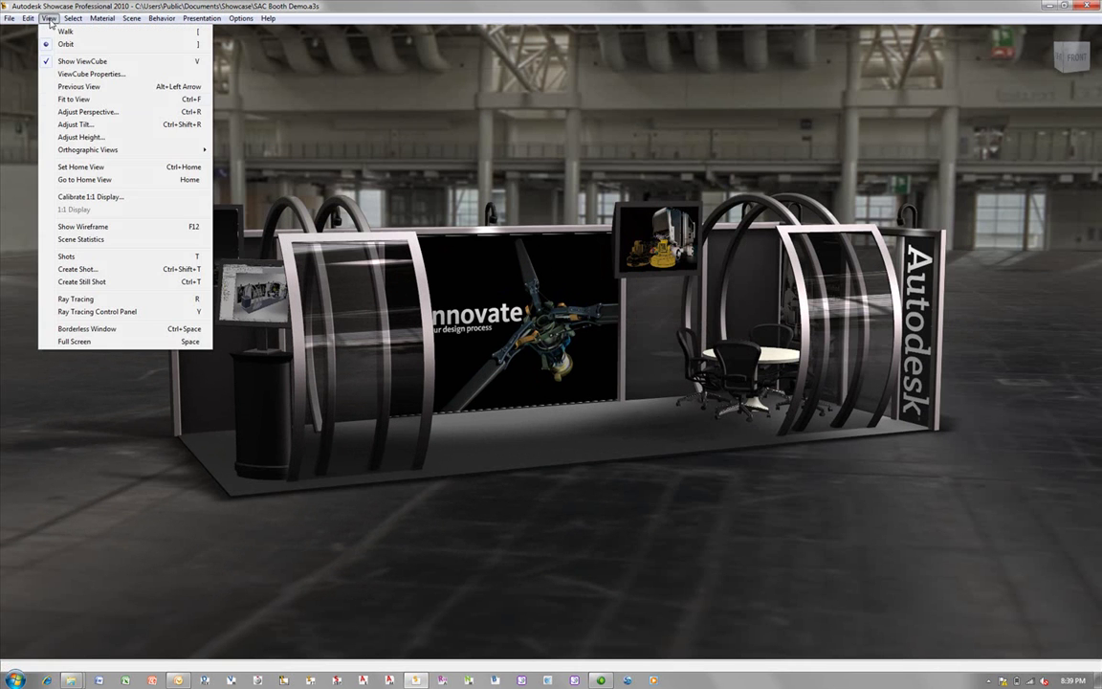
left_click(86, 328)
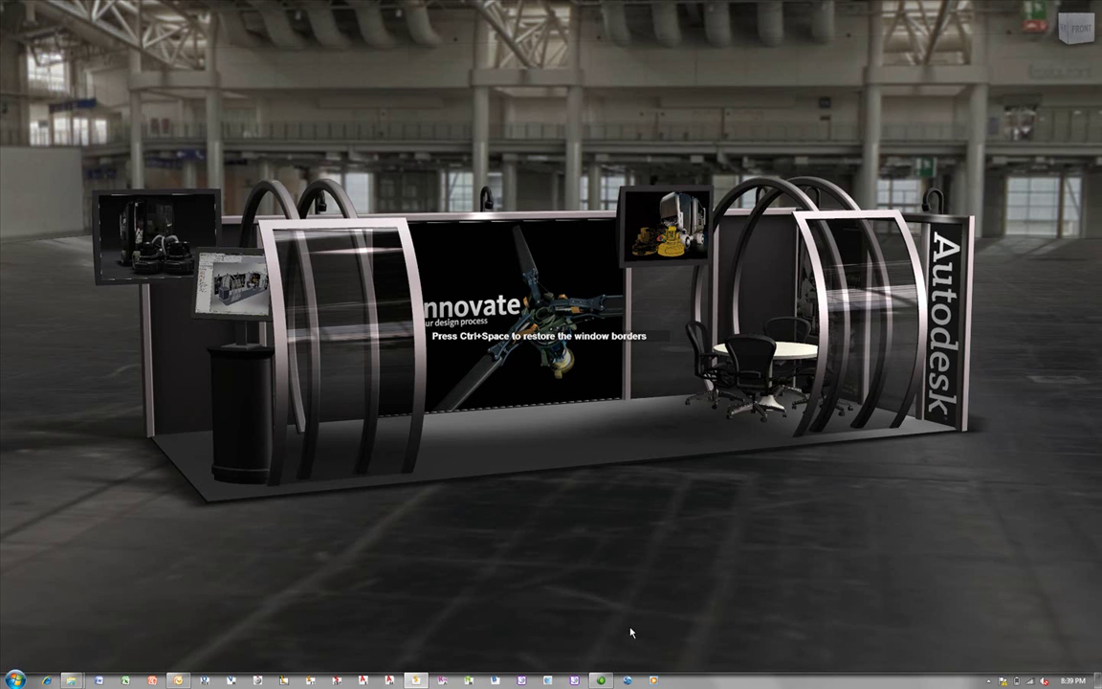
left_click_drag(596, 615, 755, 460, "alt")
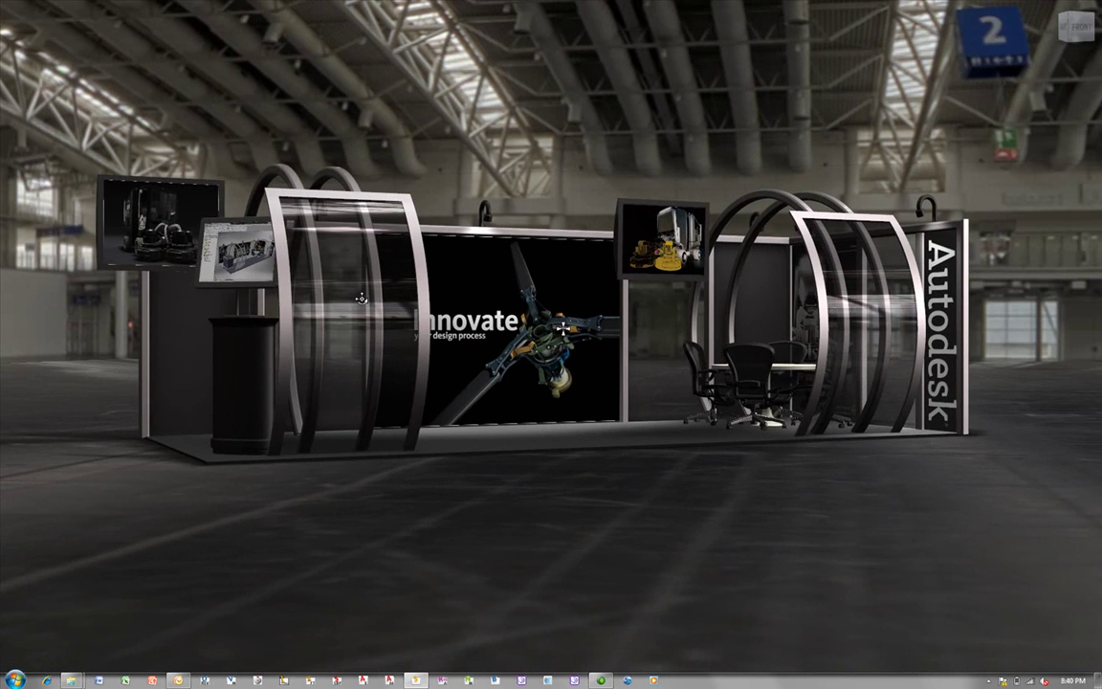
Step: Restore the window borders and widen the camera perspective to a 19 mm focal length
key("F11")
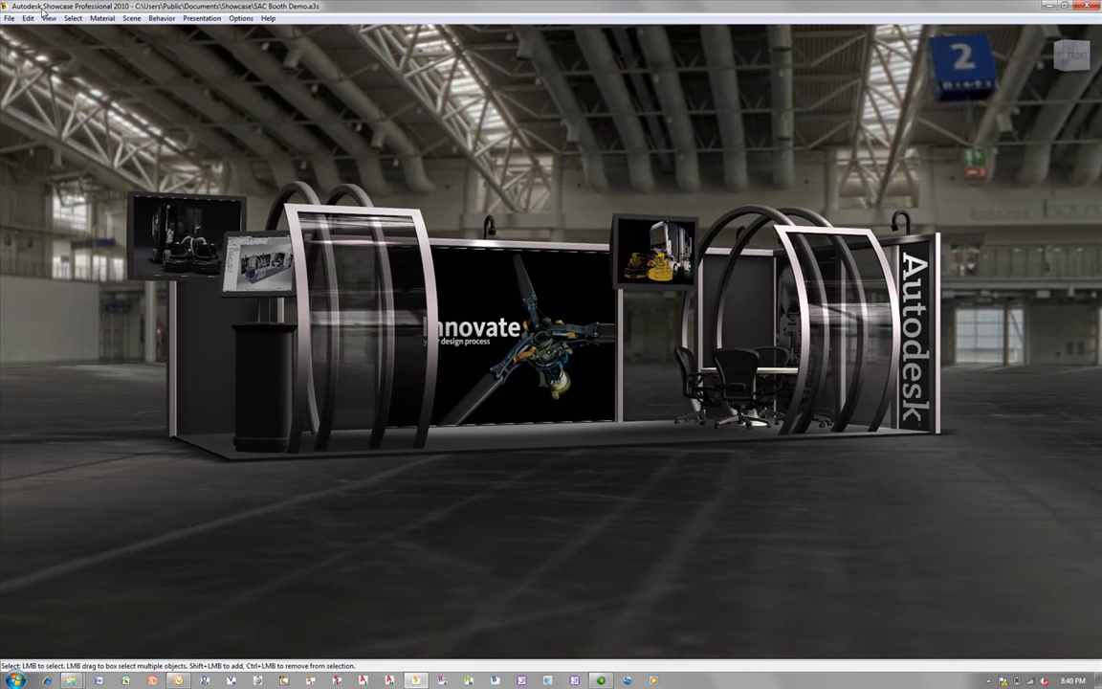
left_click(48, 18)
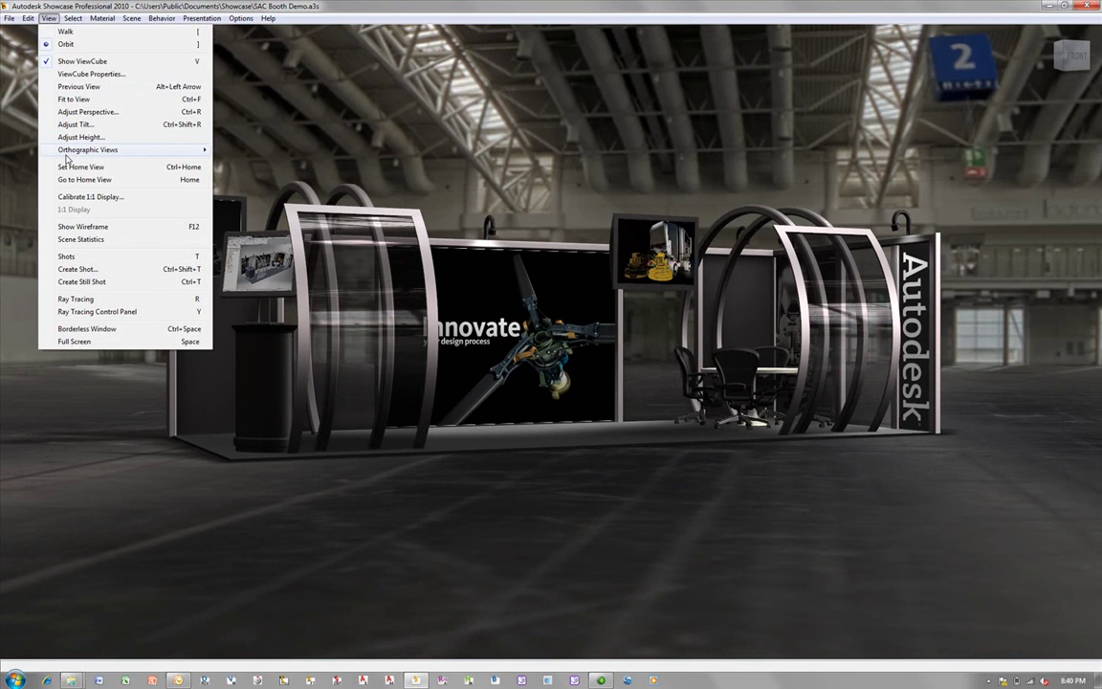
mouse_move(67, 154)
left_click(88, 111)
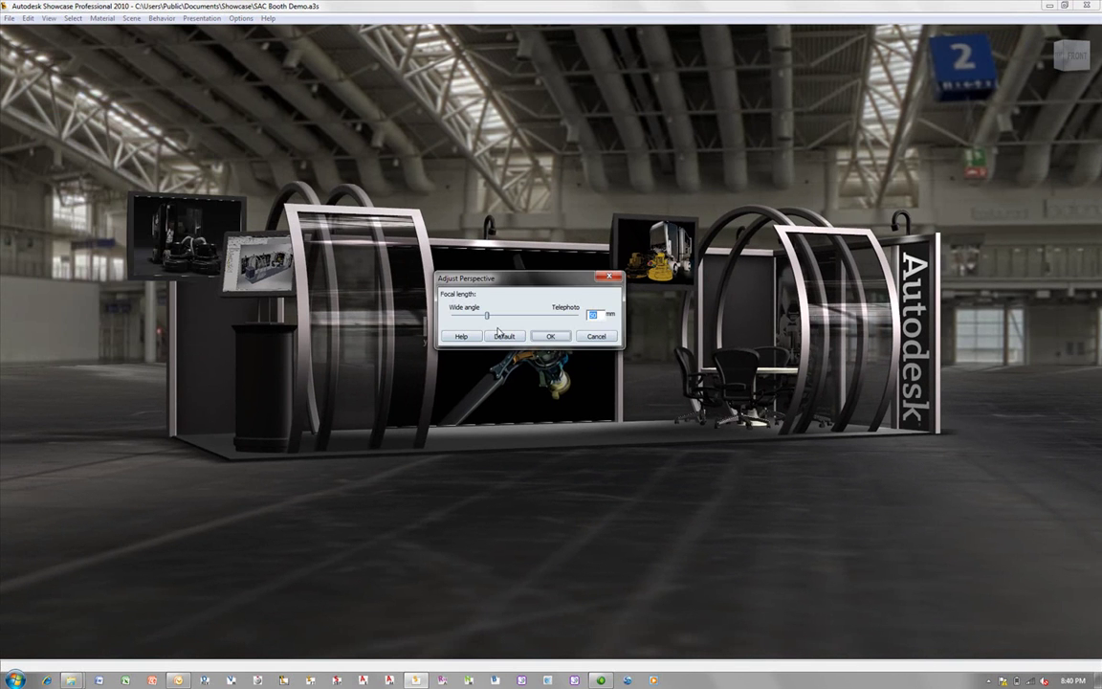
left_click_drag(486, 318, 458, 319)
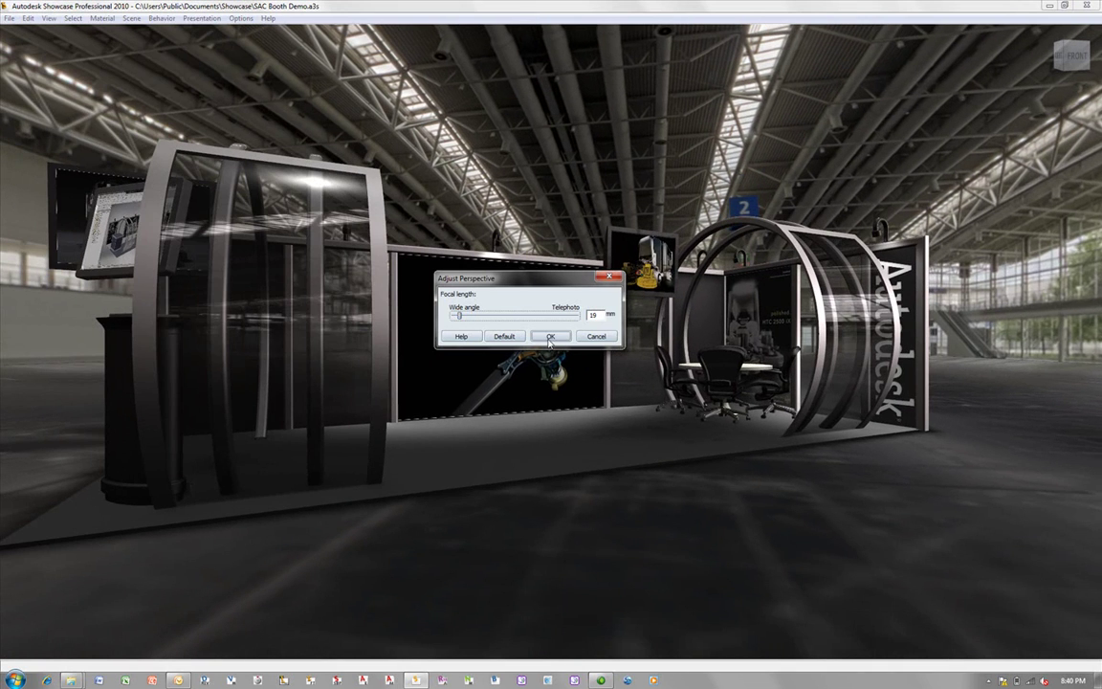
left_click(550, 337)
Step: Pull the camera back and orbit around the booth to examine it from its podium end in the exhibit hall
right_click_drag(613, 521, 492, 495)
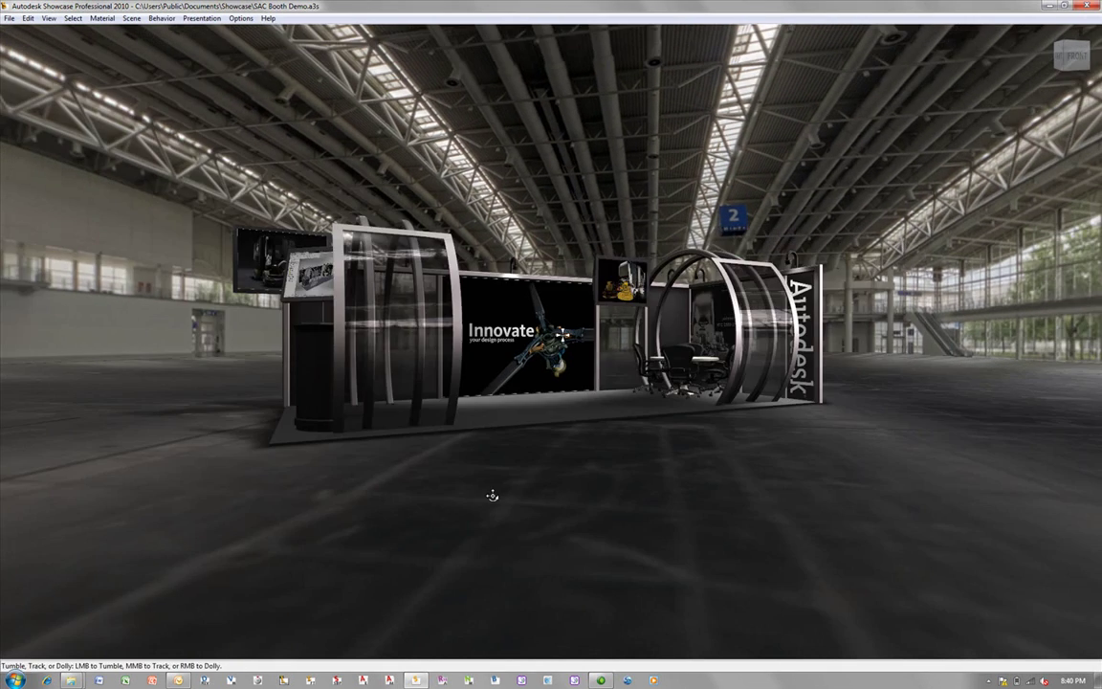
left_click_drag(492, 496, 622, 486)
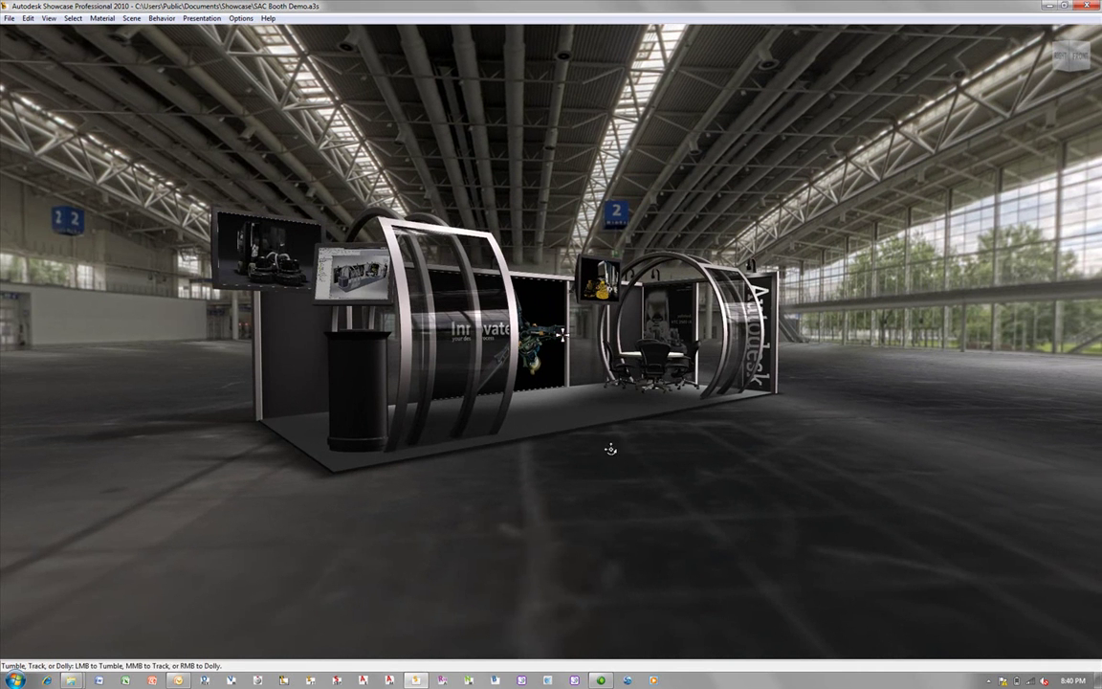
right_click_drag(612, 448, 625, 435, "alt")
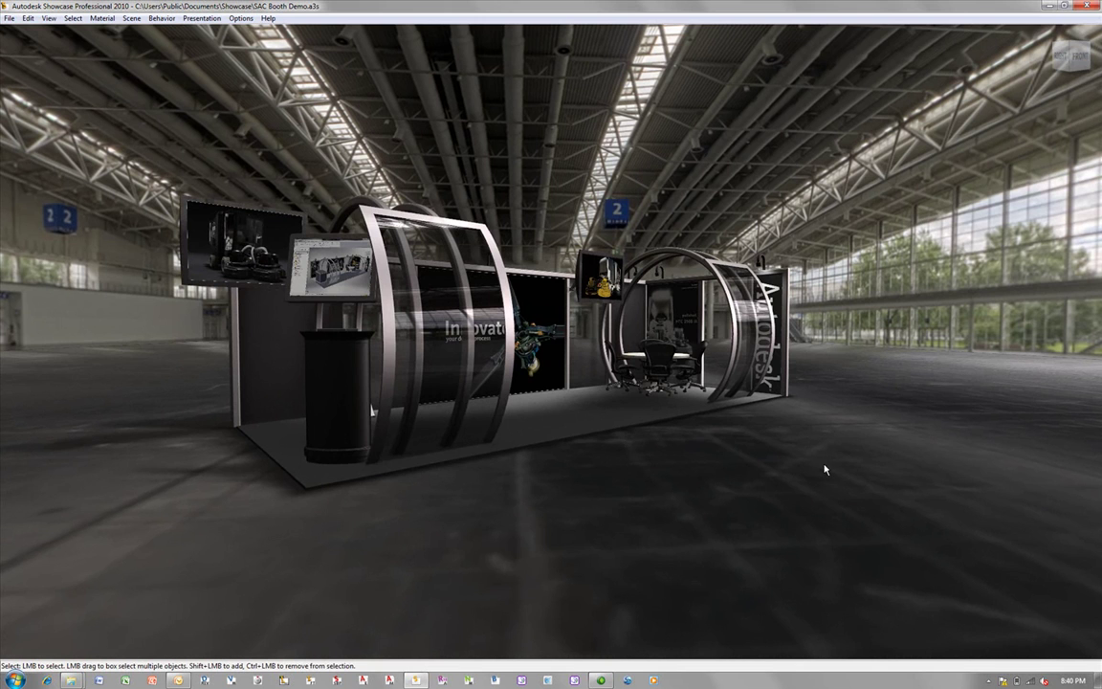